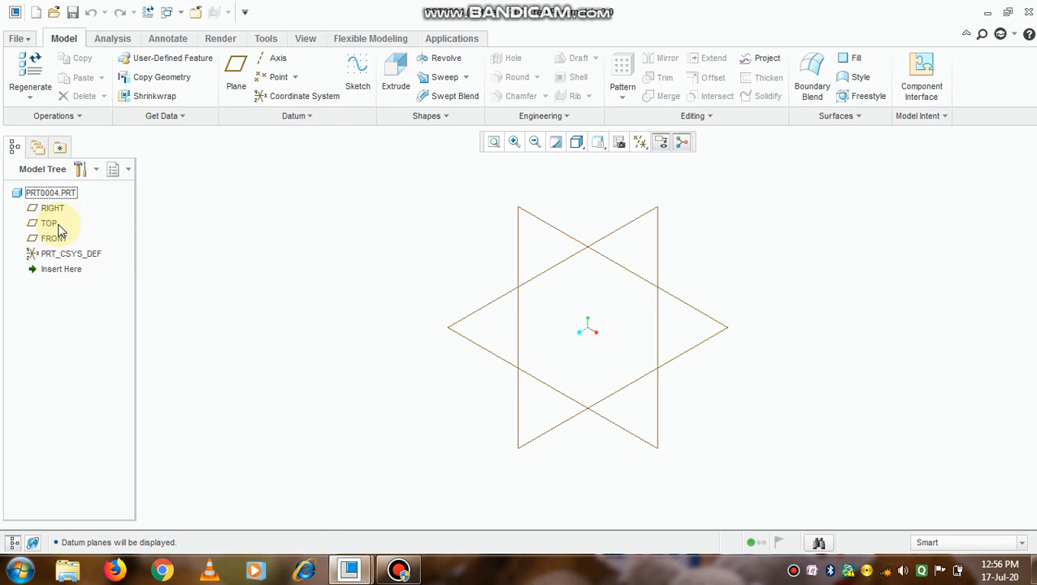
Extrude a circle sketched on the TOP plane and centred on the origin to a depth of 93.54
left_click(48, 223)
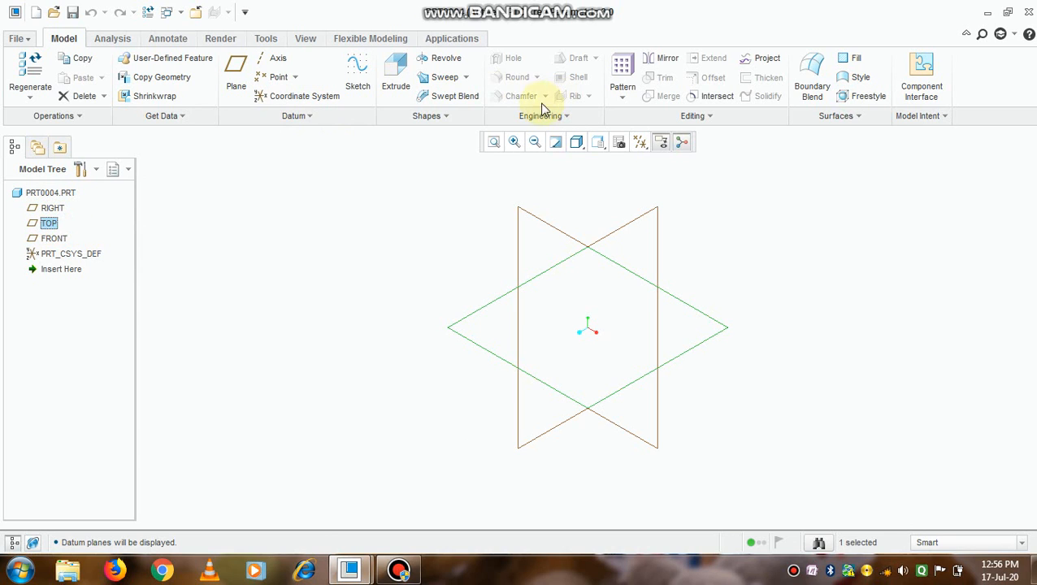
left_click(410, 96)
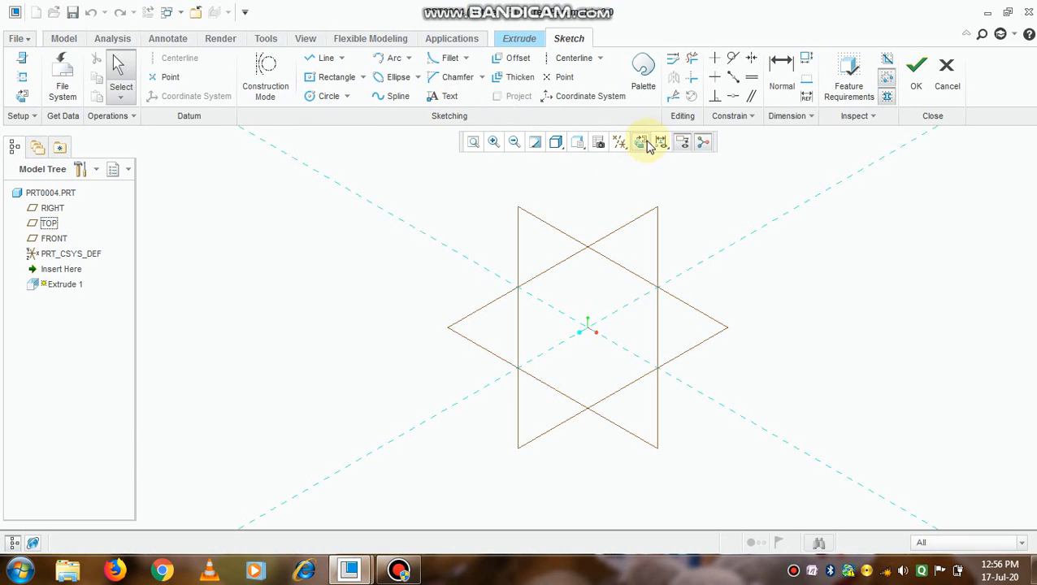
left_click(642, 142)
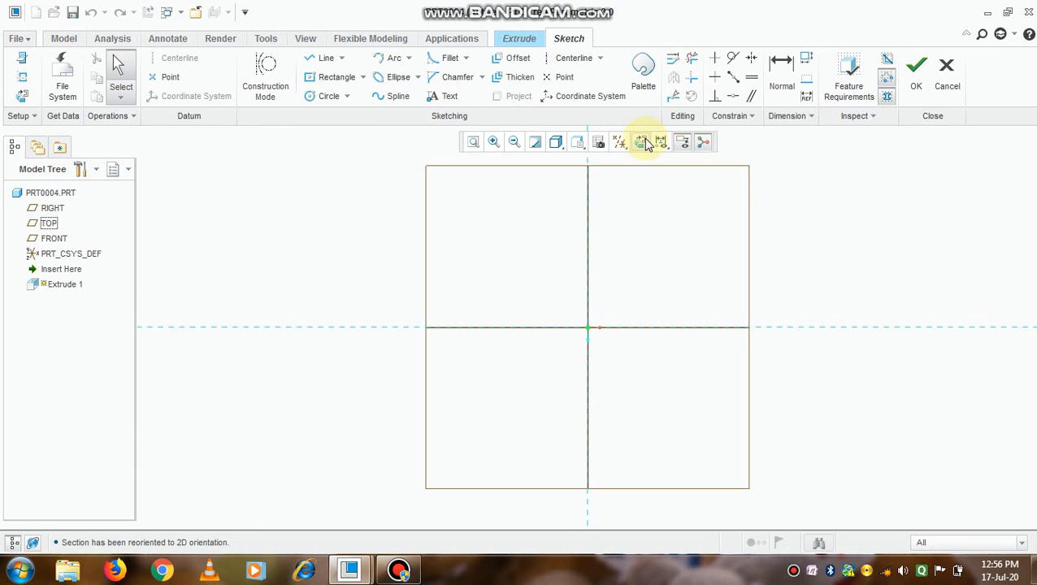
left_click(317, 96)
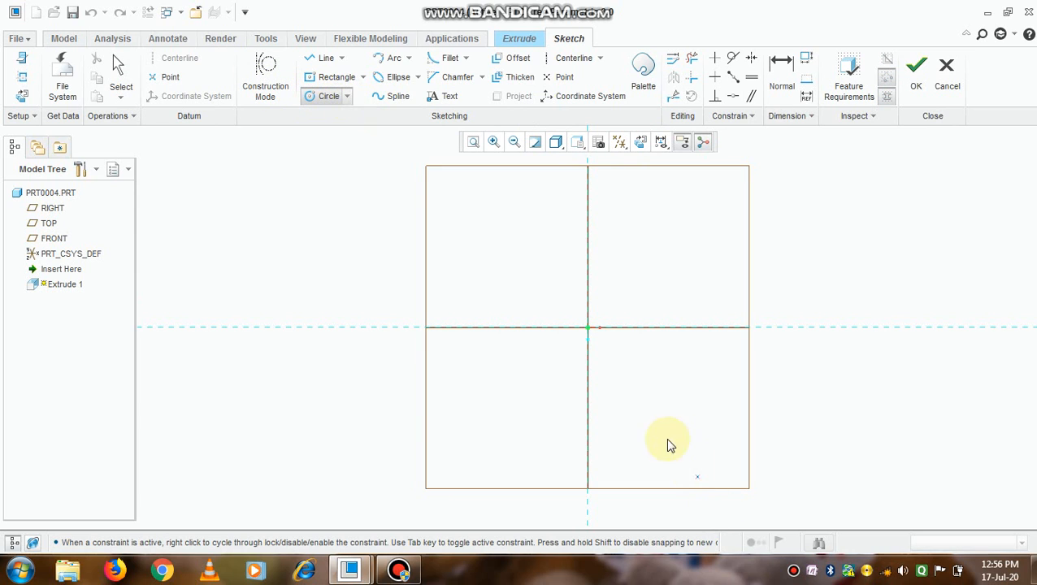
left_click(590, 330)
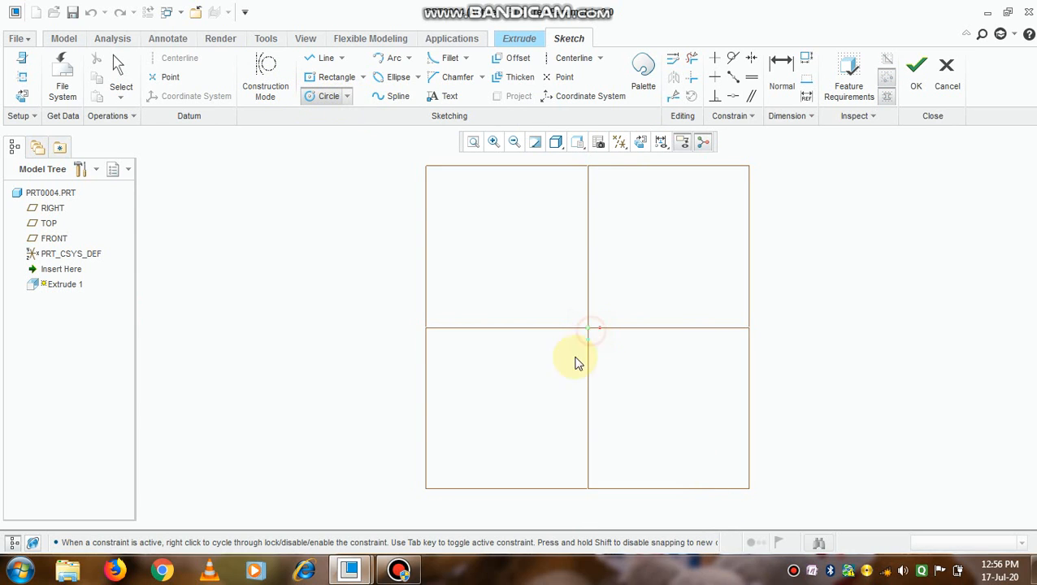
left_click(545, 420)
middle_click(545, 419)
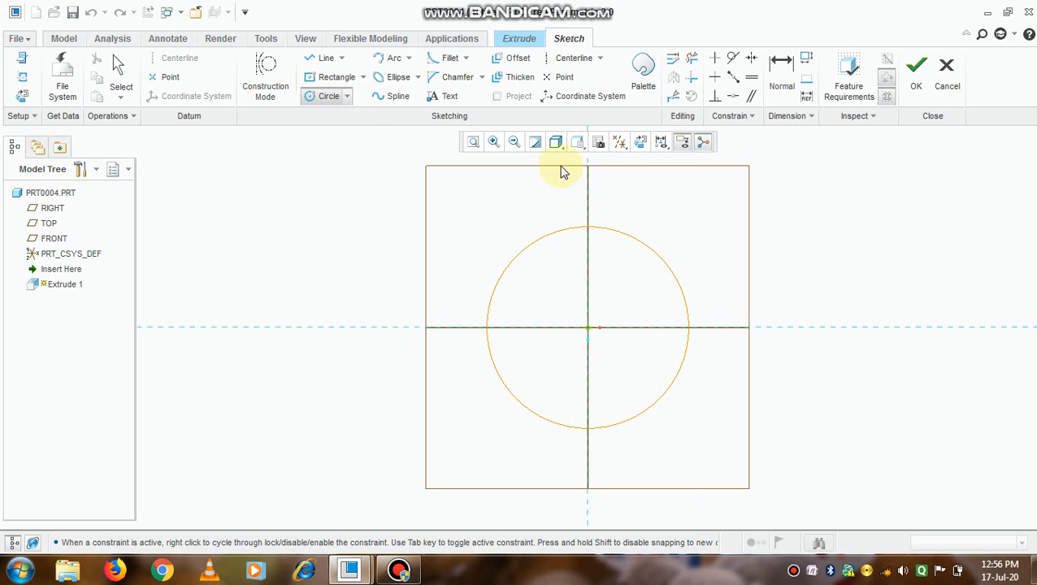
left_click(911, 81)
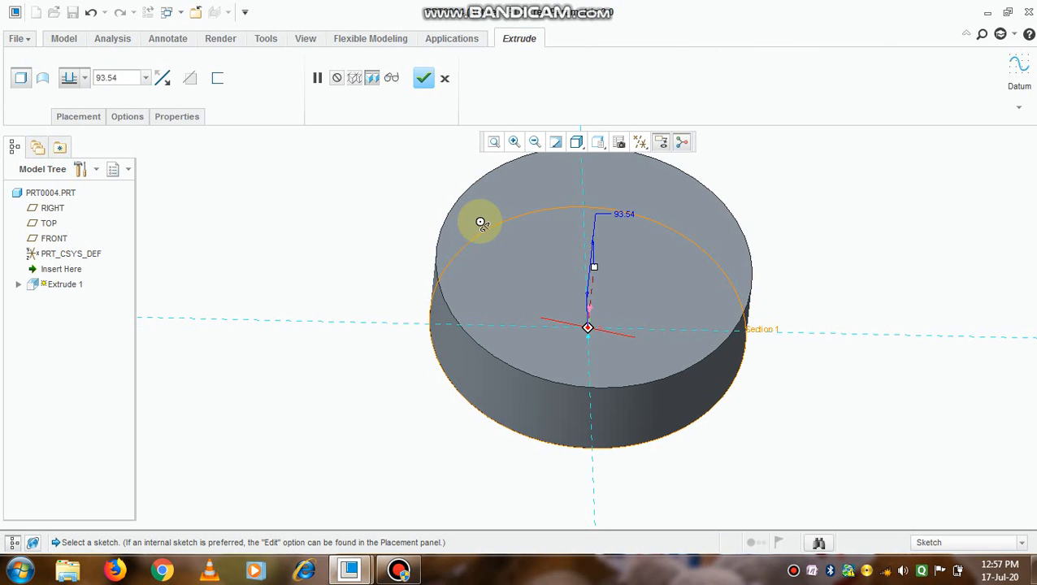
middle_click(540, 235)
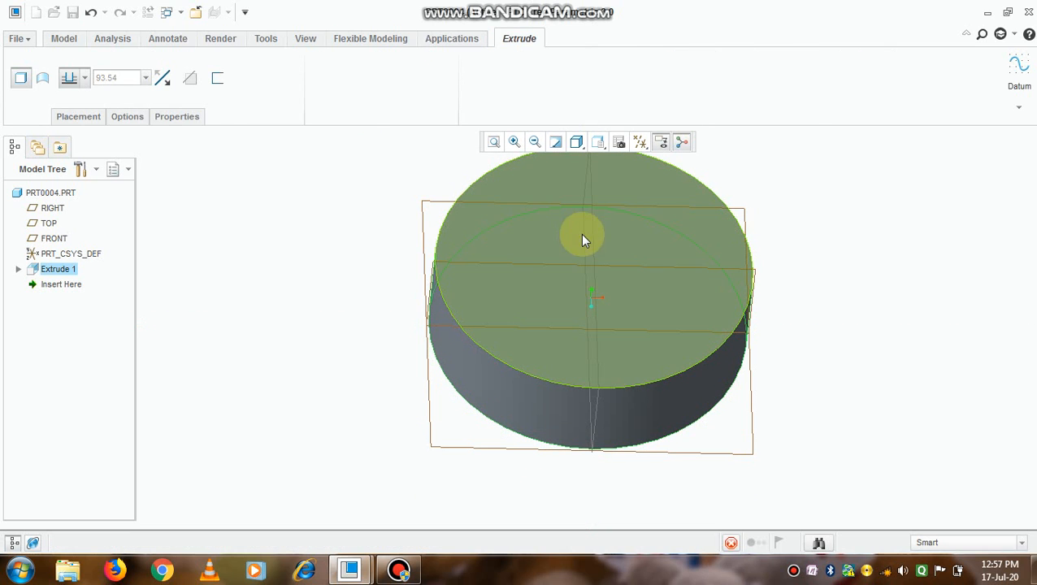
Sketch a small circle at the centre of the disc's upper face as the profile for a new extrusion
left_click(568, 281)
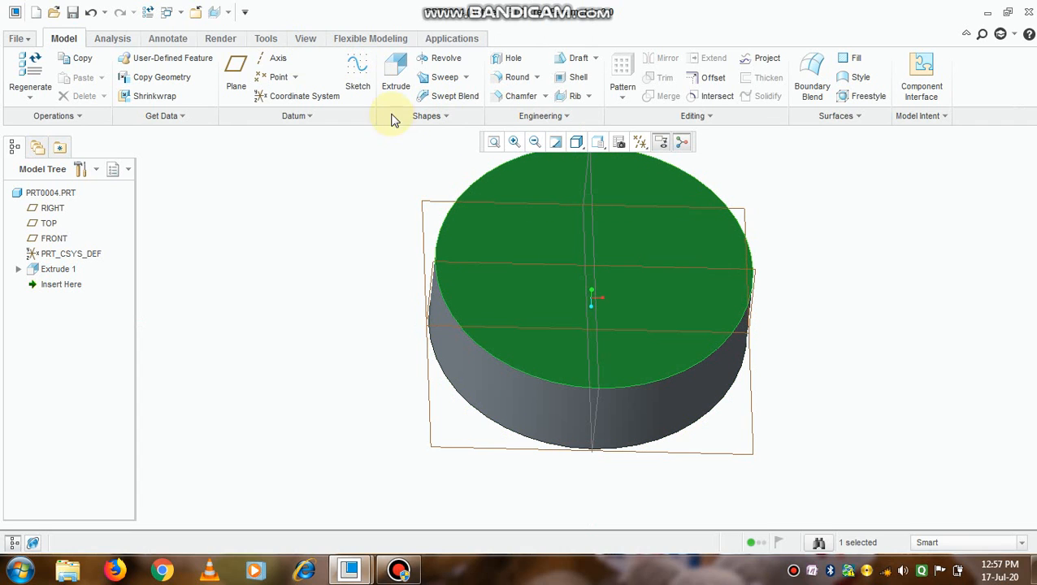
left_click(395, 88)
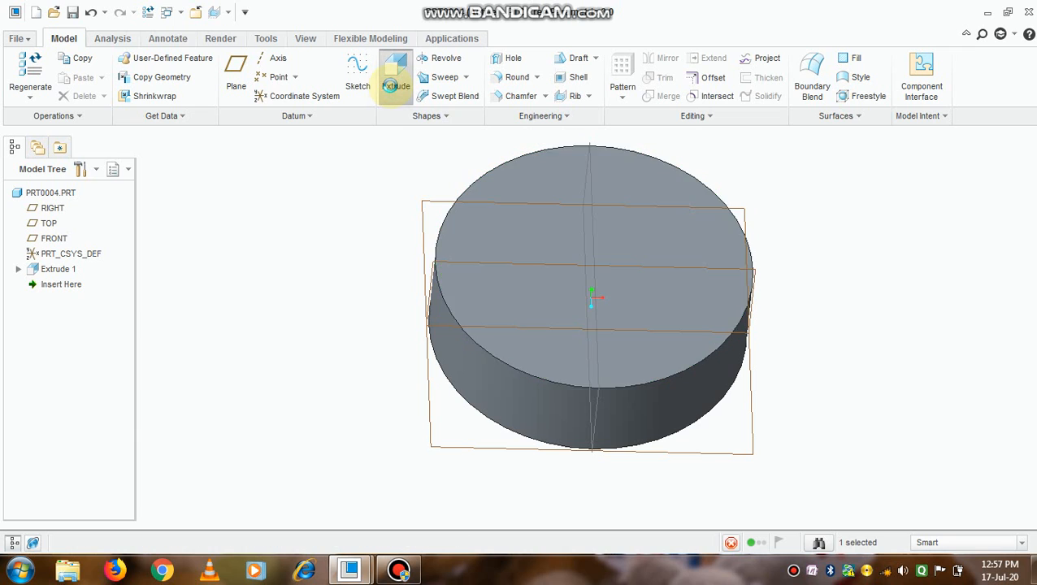
left_click(321, 96)
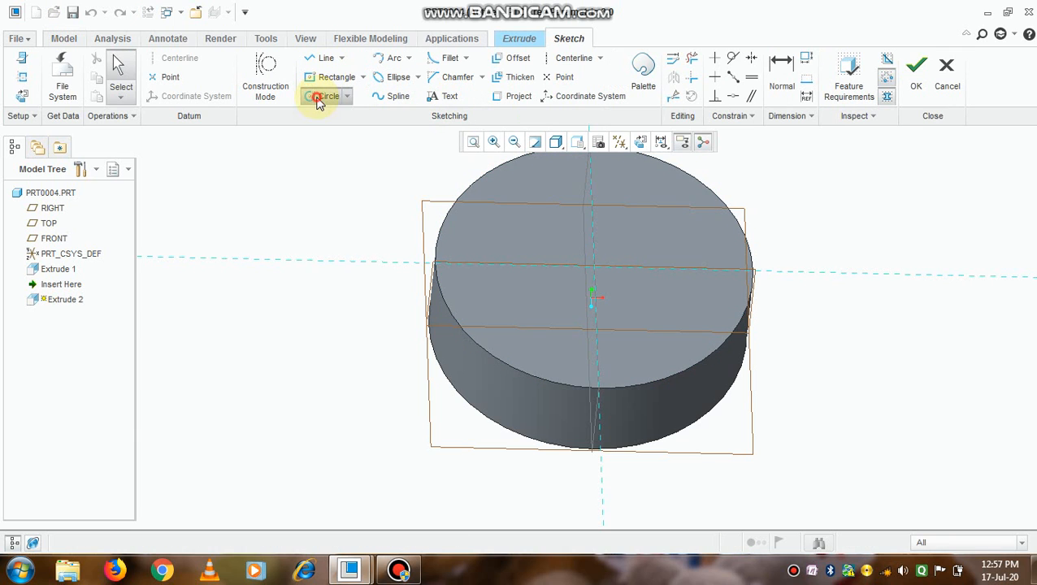
left_click(594, 270)
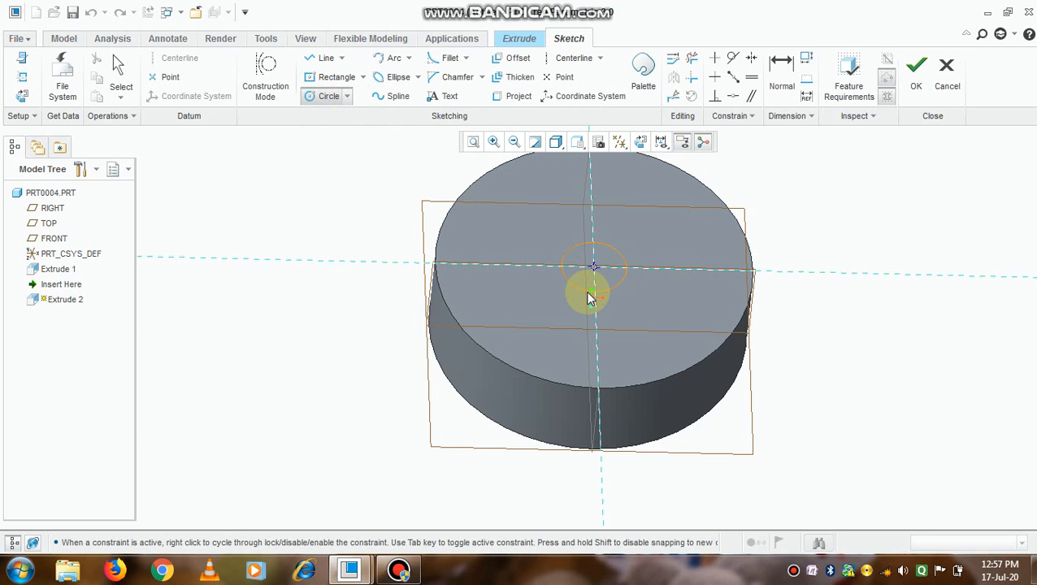
left_click(588, 294)
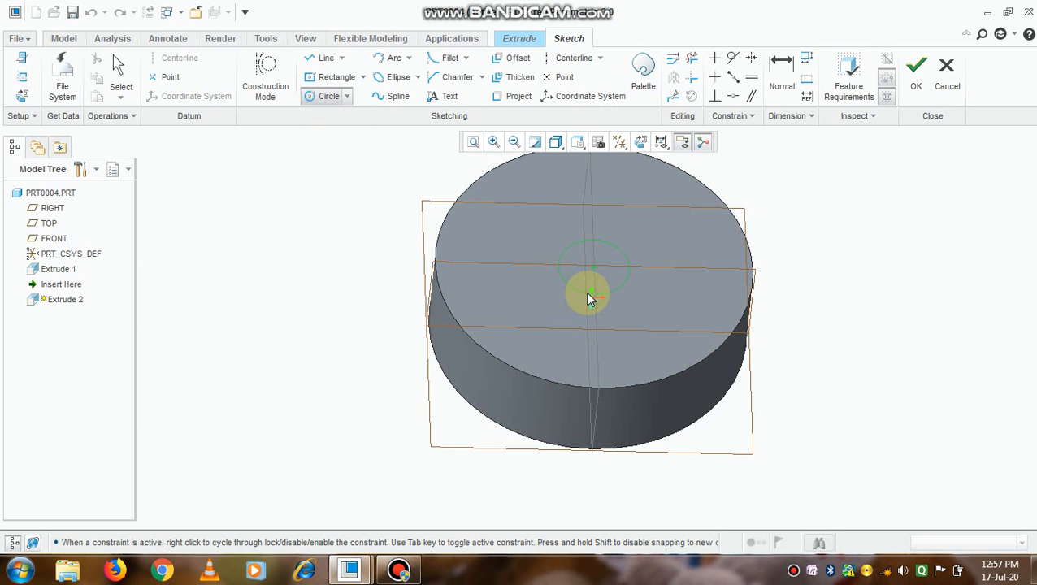
left_click(915, 81)
Extrude the small circle upward to a depth of 200 to form the shaft
middle_click_drag(593, 261, 588, 238)
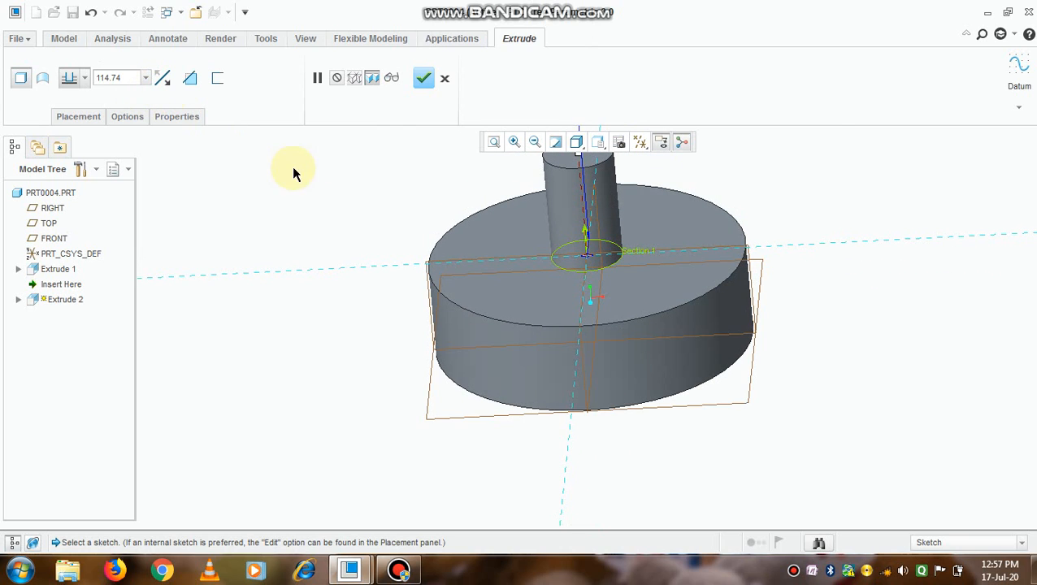
left_click(136, 78)
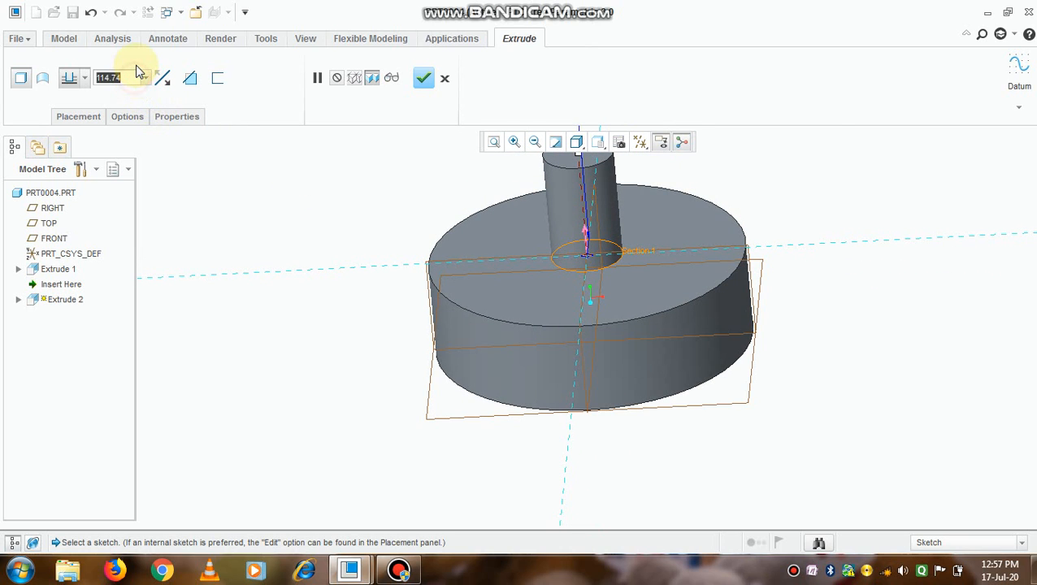
type("200")
key("Return")
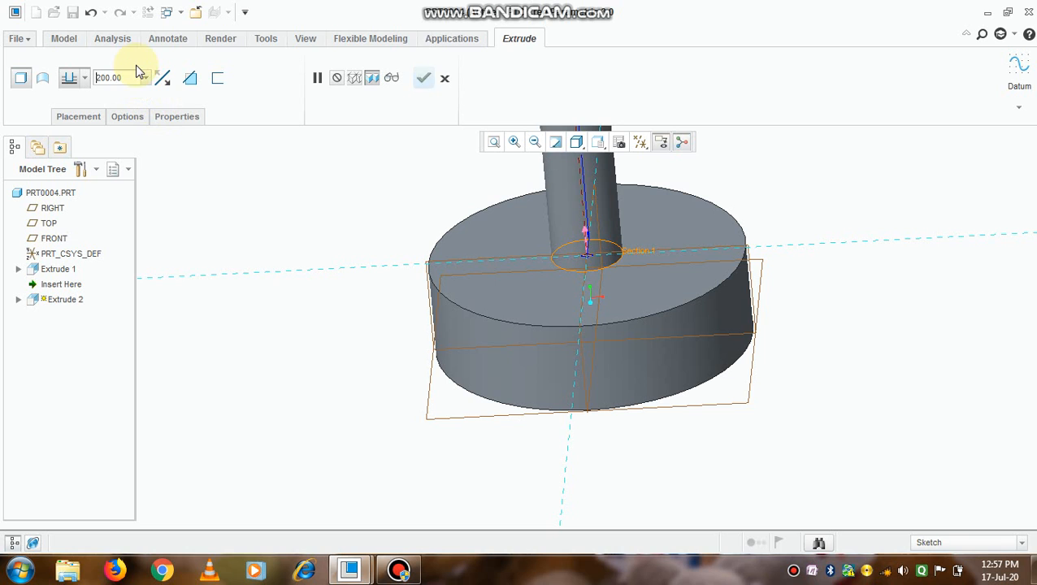
left_click(423, 78)
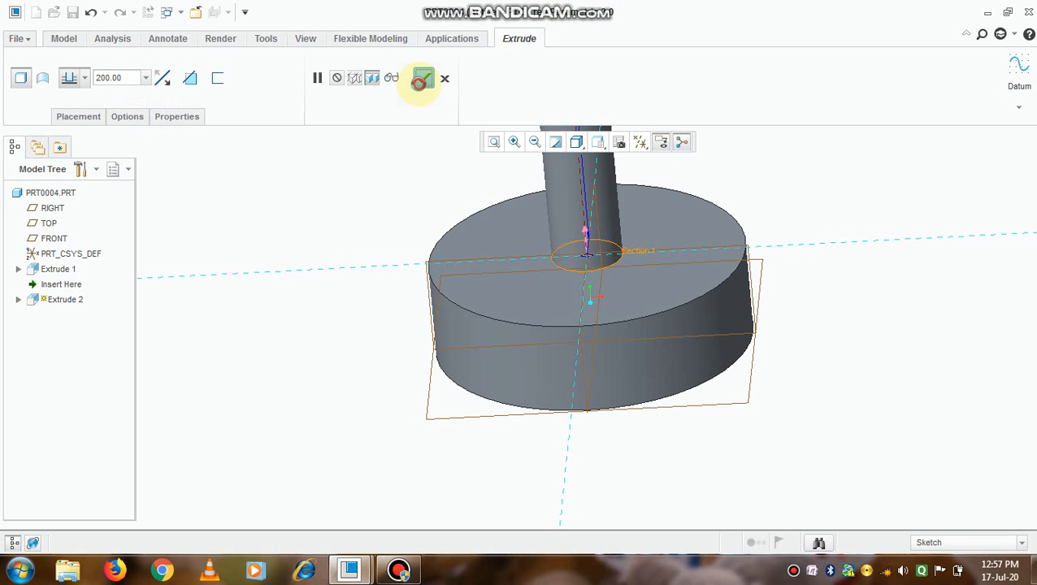
Start a Profile Rib sketch on the FRONT datum plane and orient the sketch plane parallel to the screen
scroll(590, 247, "down", 3)
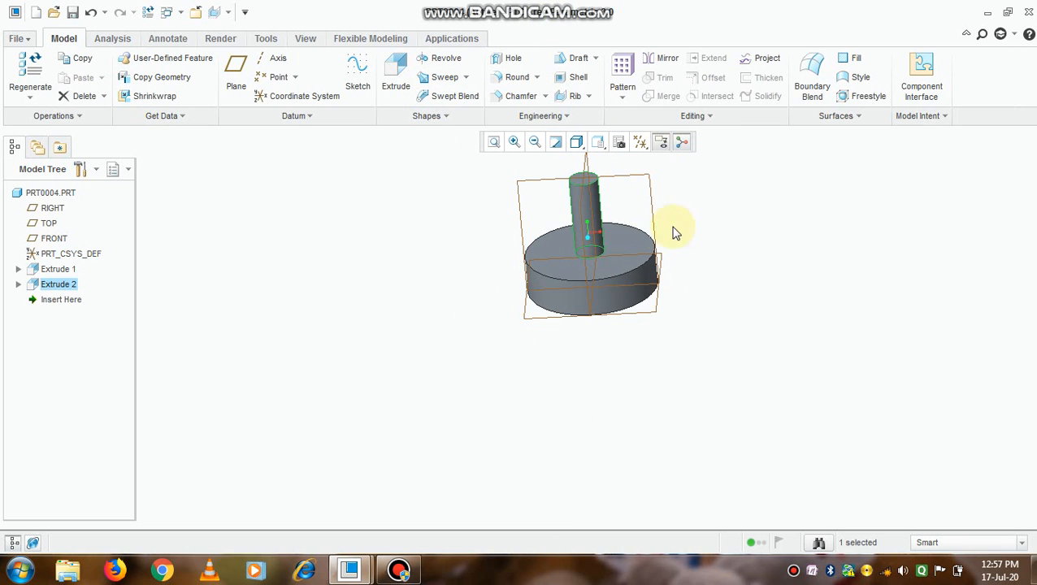
scroll(629, 235, "up", 2)
scroll(620, 186, "down", 3)
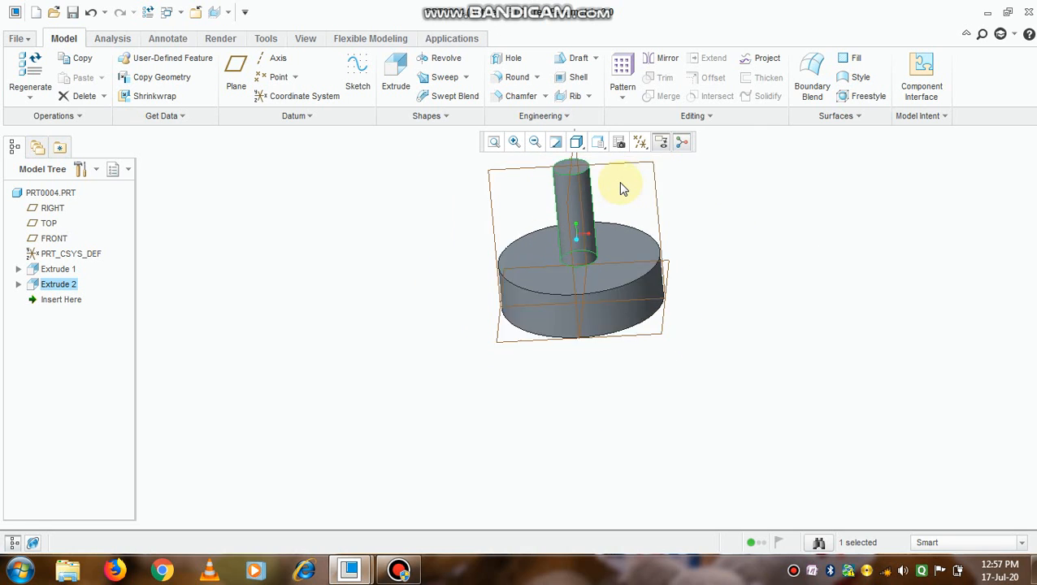
scroll(585, 169, "up", 3)
mouse_move(581, 169)
middle_mouse_down()
mouse_move(579, 145)
mouse_move(593, 178)
middle_mouse_up()
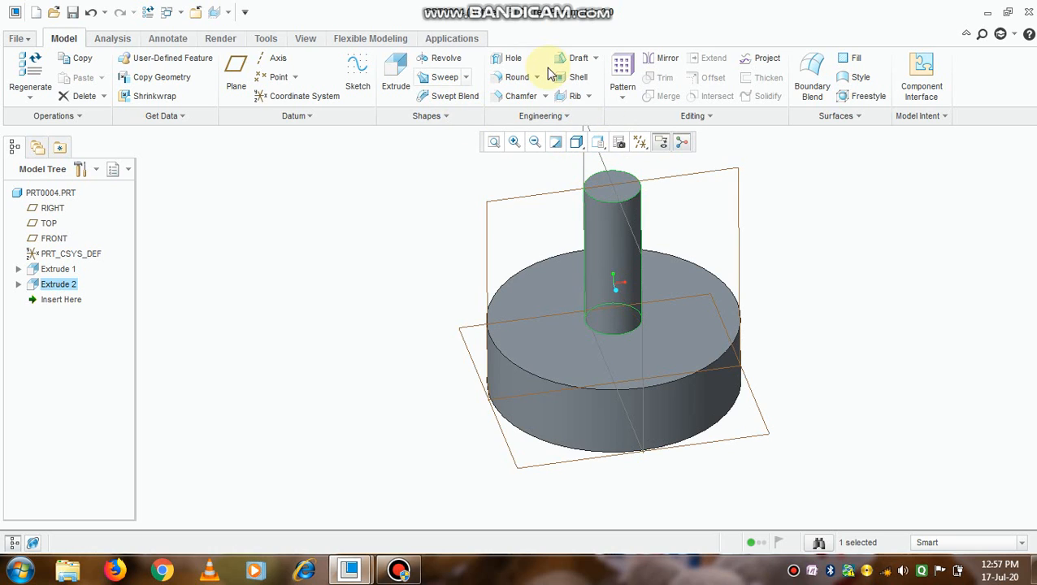
left_click(588, 97)
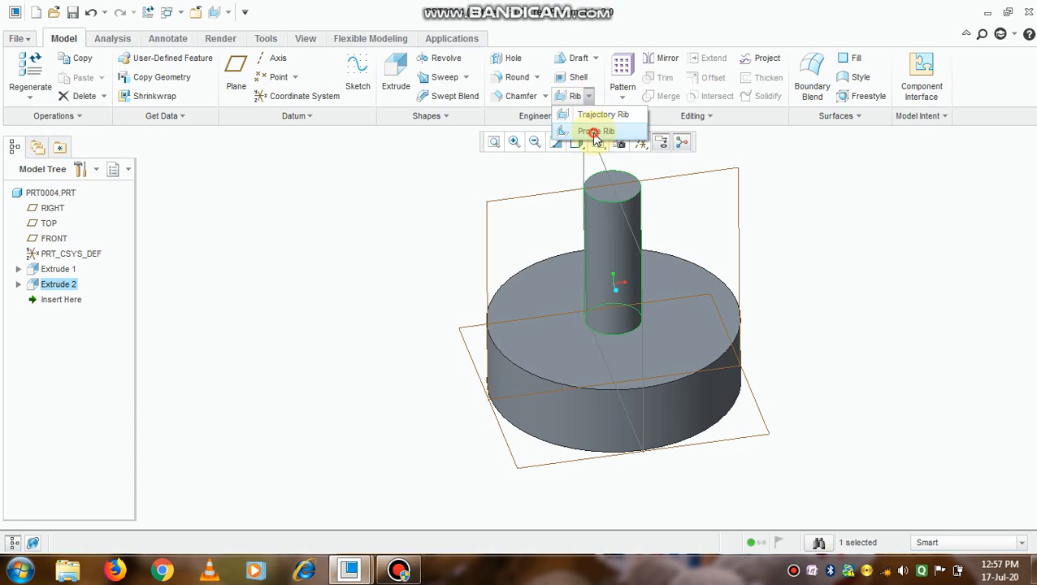
left_click(594, 132)
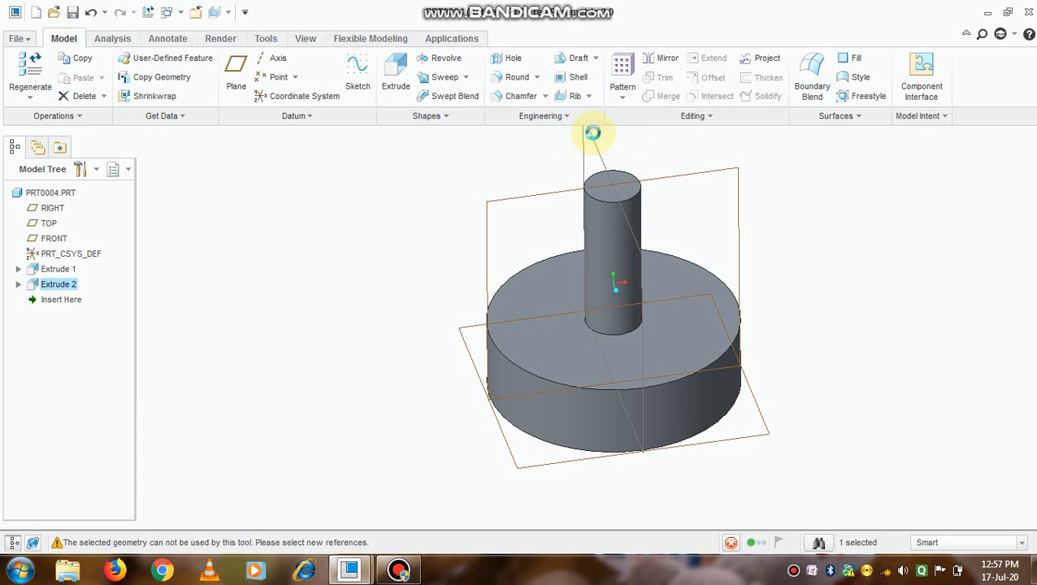
left_click(692, 178)
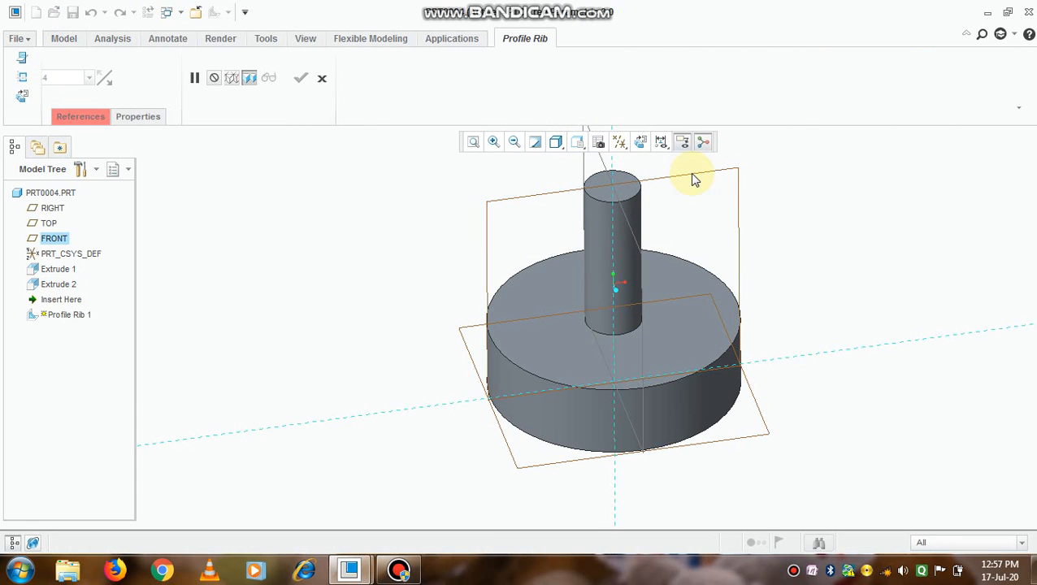
left_click(638, 142)
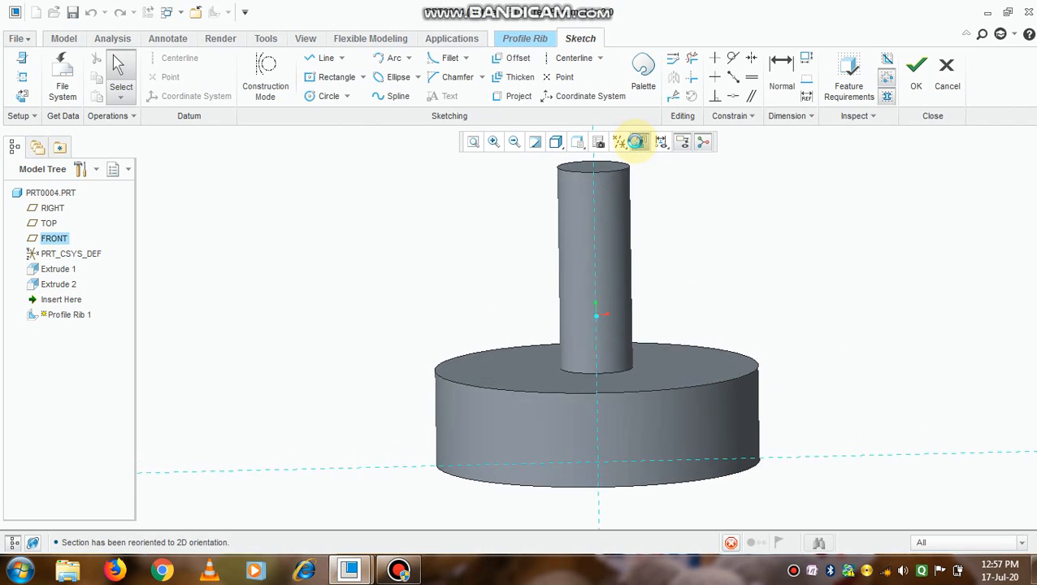
Add the shaft's right-hand silhouette edge and the disc's upper face as references for the rib sketch
left_click(409, 58)
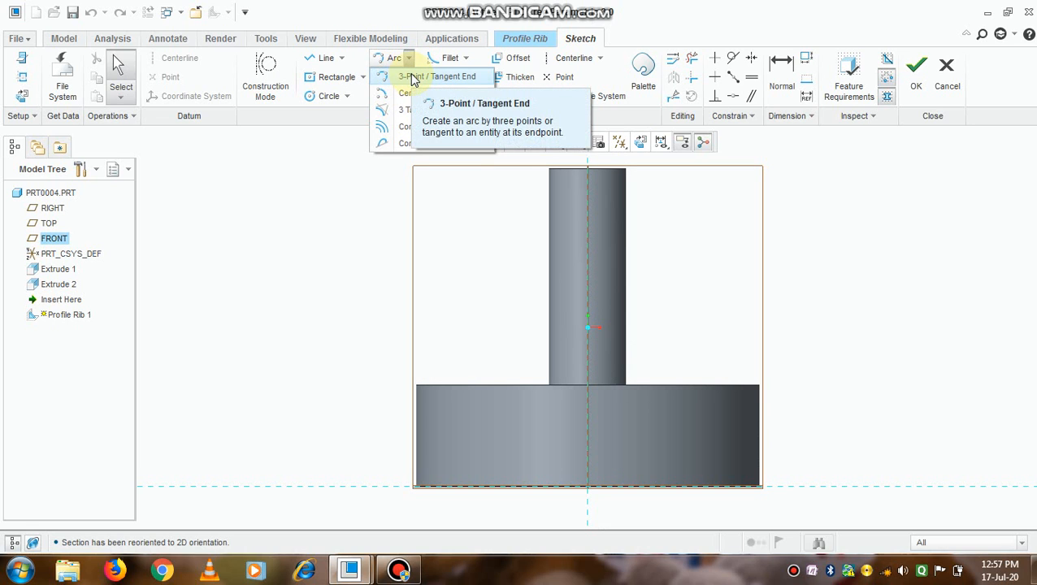
left_click(412, 78)
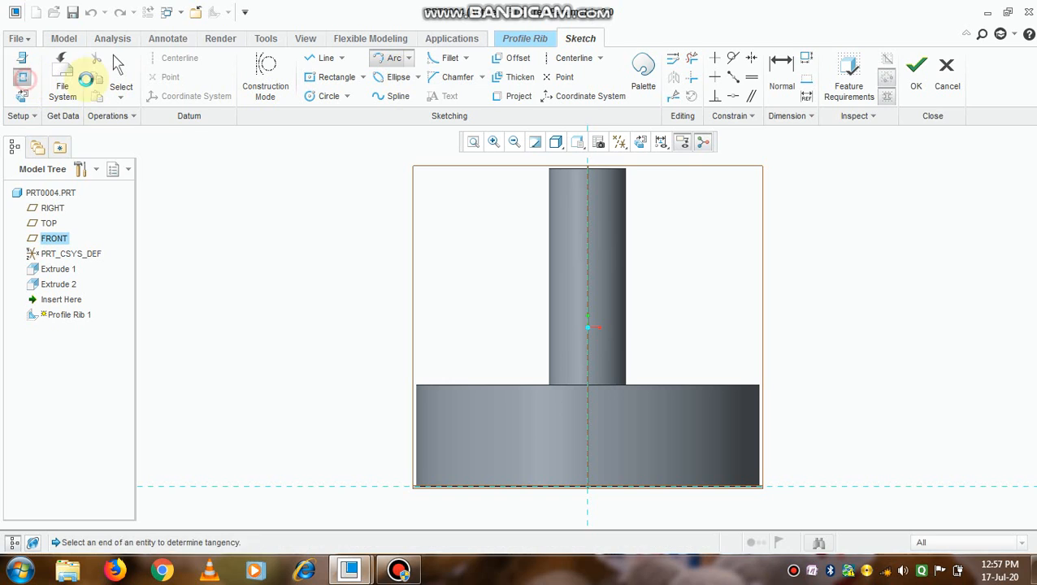
left_click(625, 225)
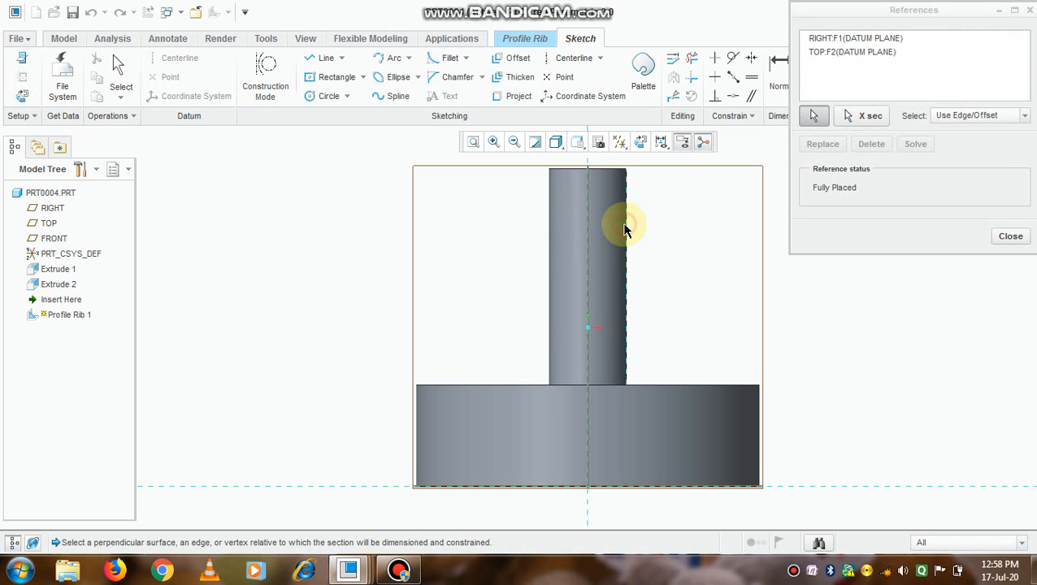
left_click(670, 387)
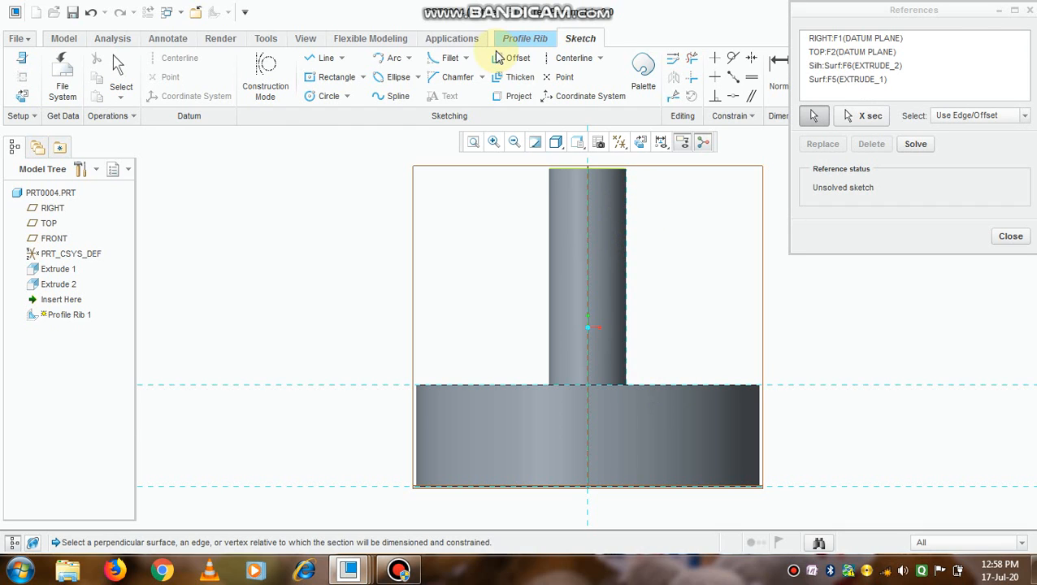
Sketch a three-point spline starting on the shaft's right-hand edge and curving down to about 75 above the disc's upper face
left_click(387, 61)
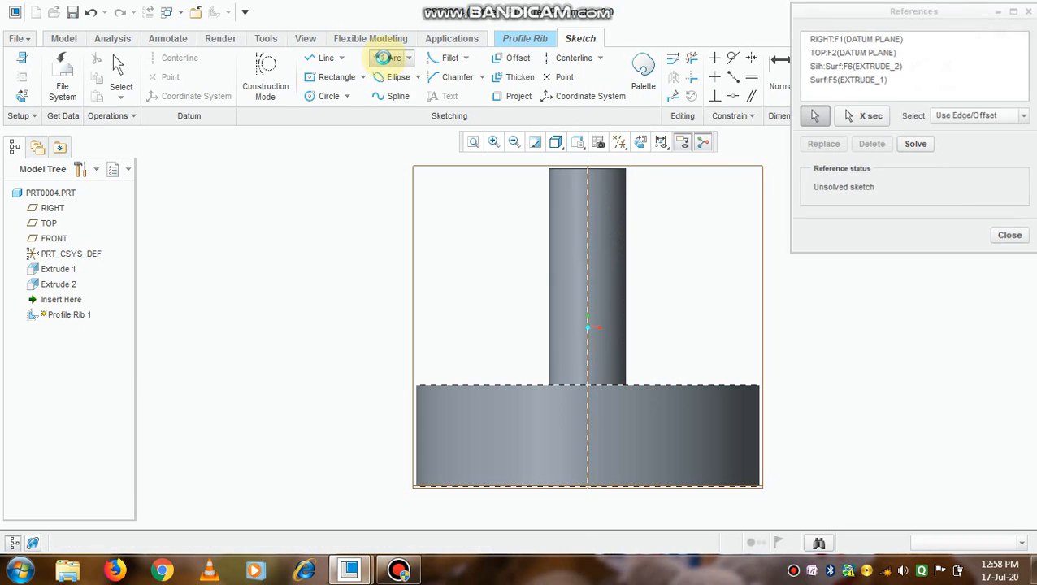
left_click(394, 98)
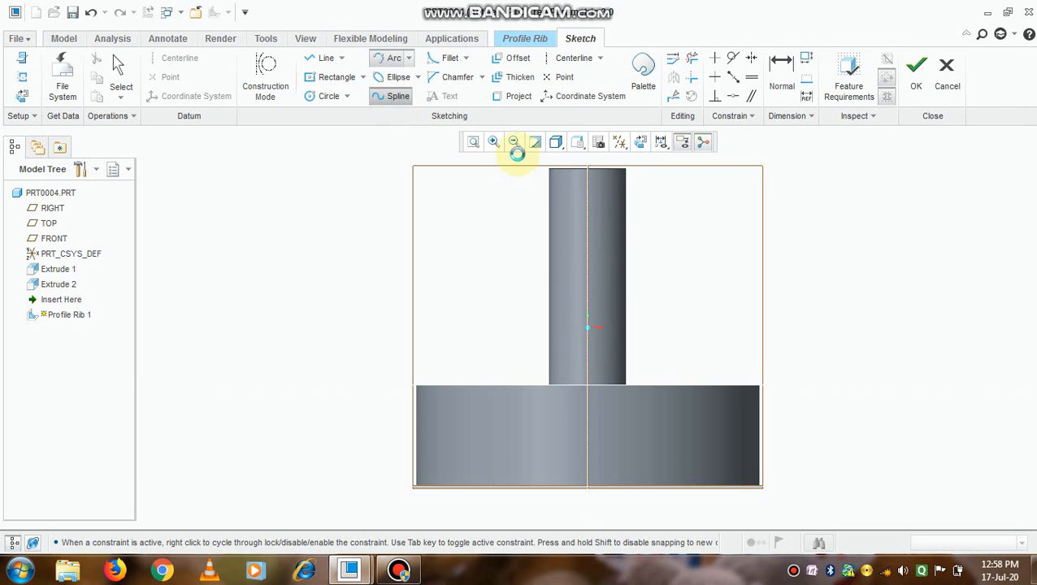
left_click(627, 218)
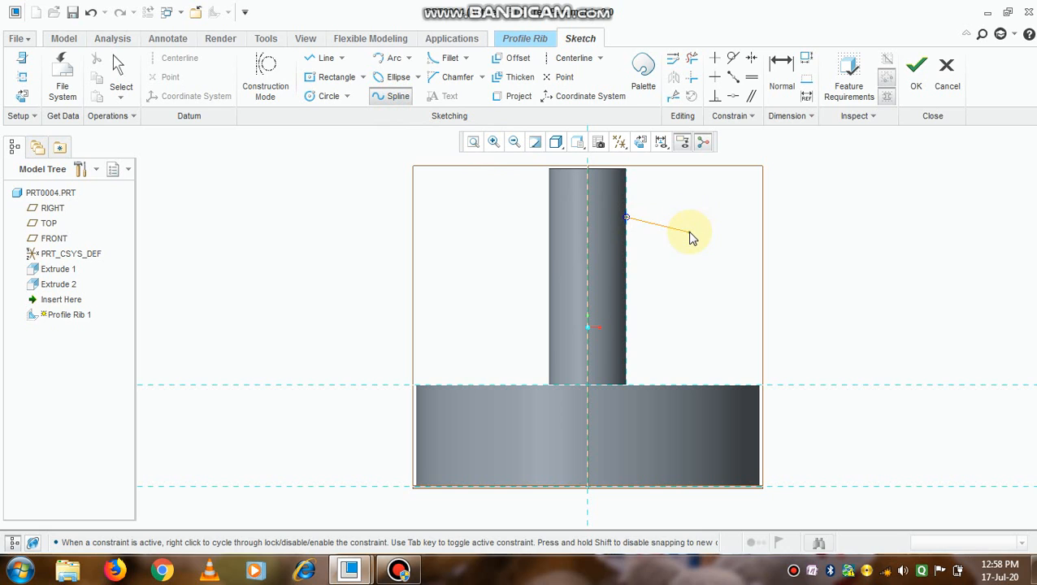
left_click(690, 235)
left_click(706, 308)
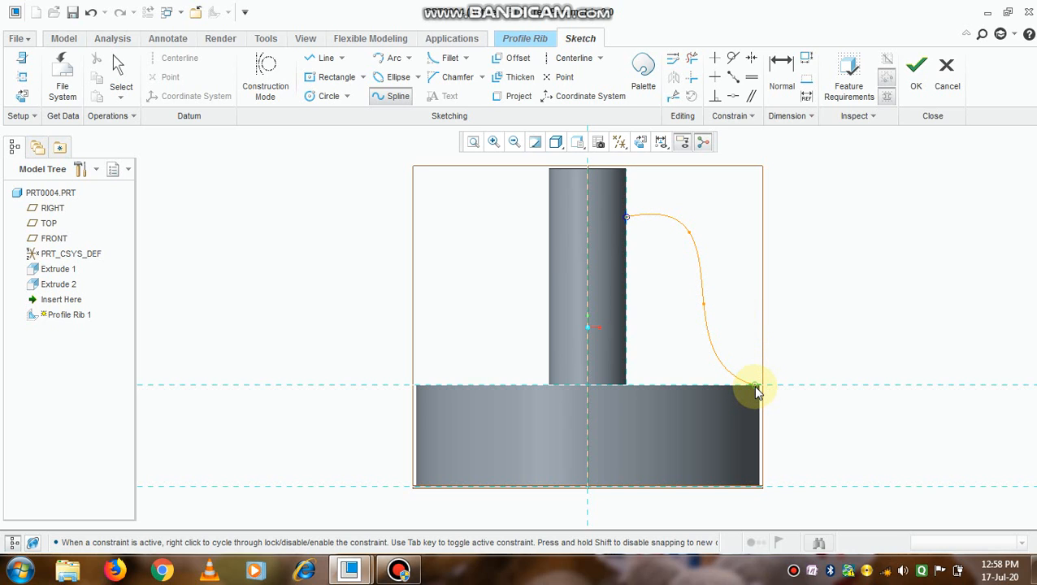
Add the disc's right-hand silhouette edge as another reference for the rib sketch
scroll(753, 385, "up", 5)
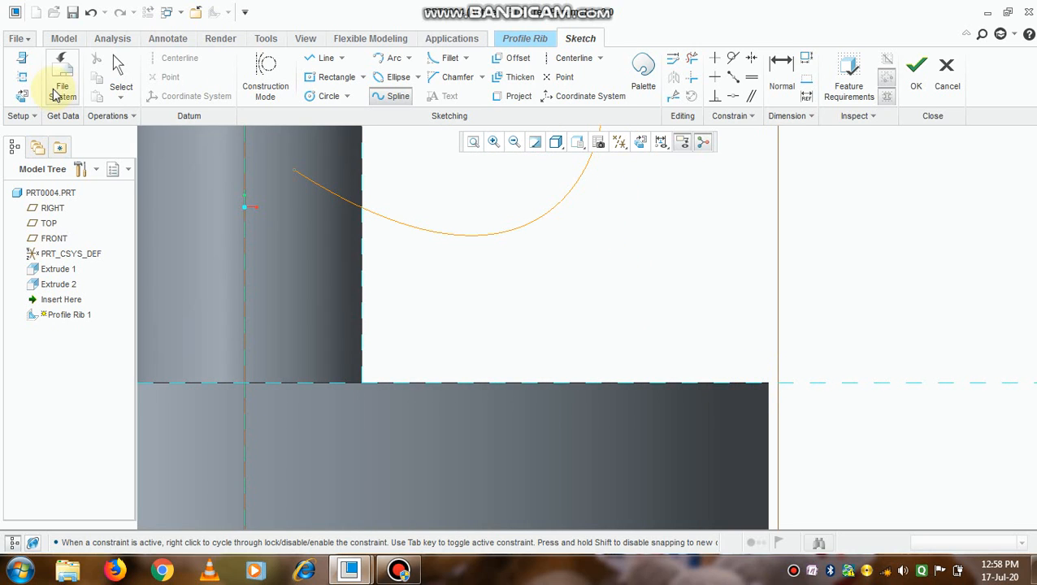
left_click(24, 79)
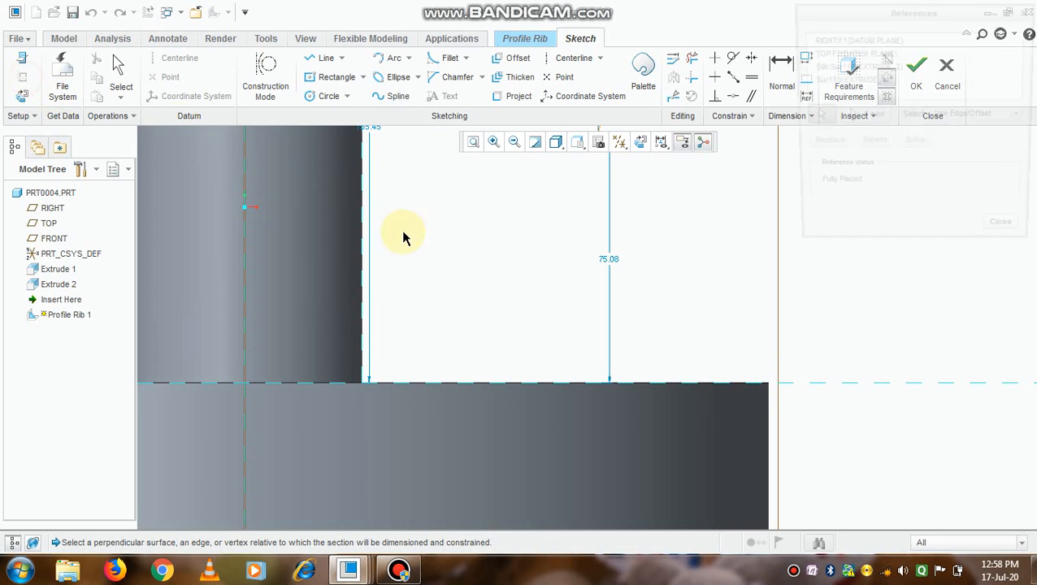
left_click(771, 411)
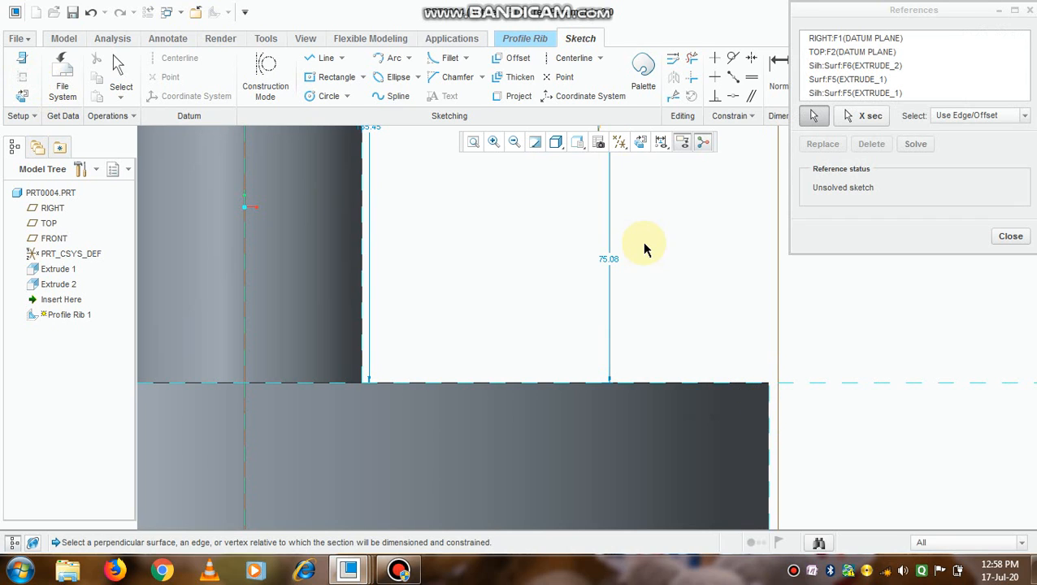
Undo the sketched spline and the disc's right-hand edge reference in the rib sketch
scroll(754, 376, "down", 3)
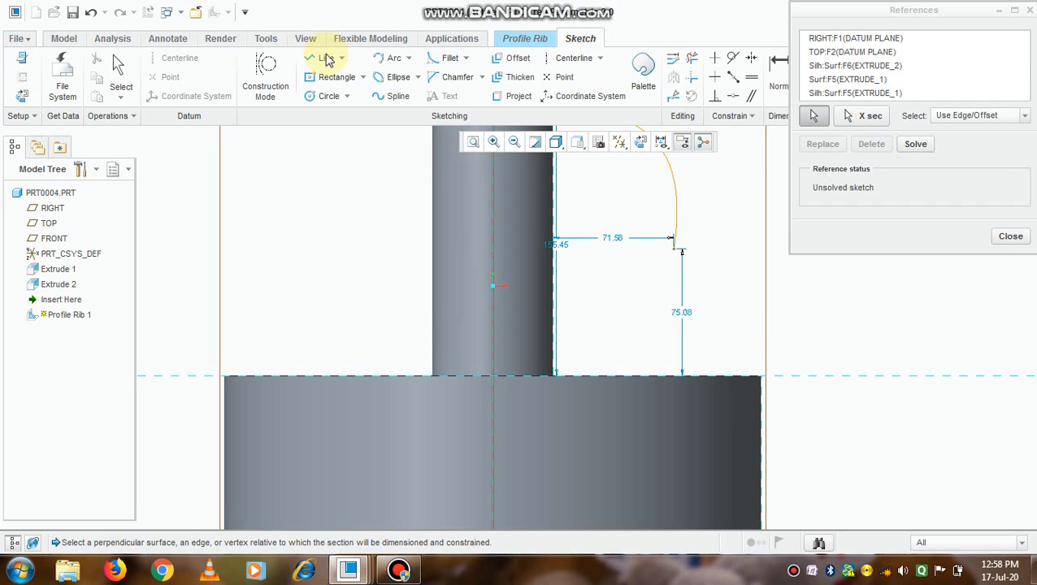
left_click(397, 96)
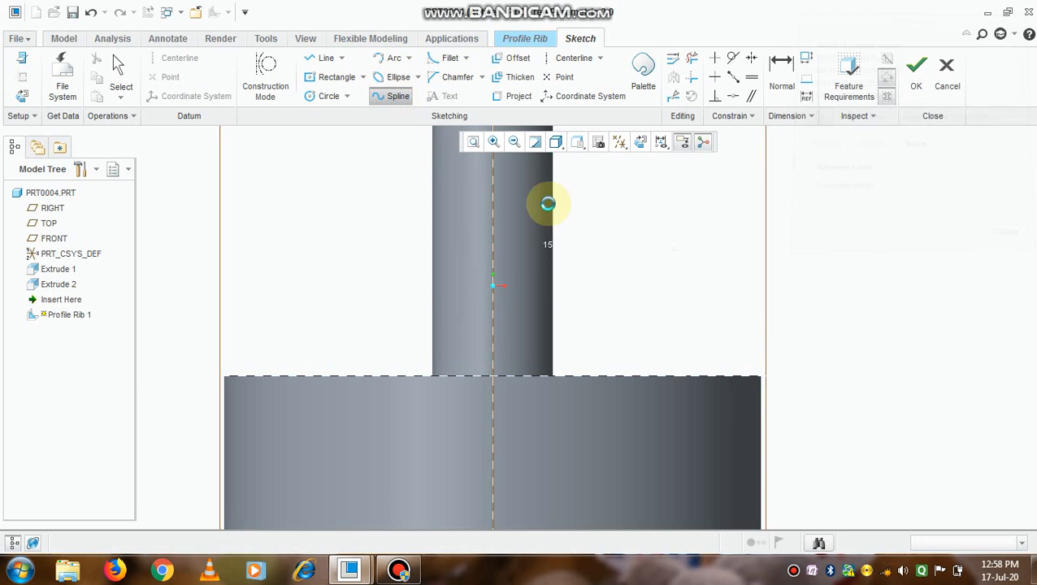
left_click(673, 249)
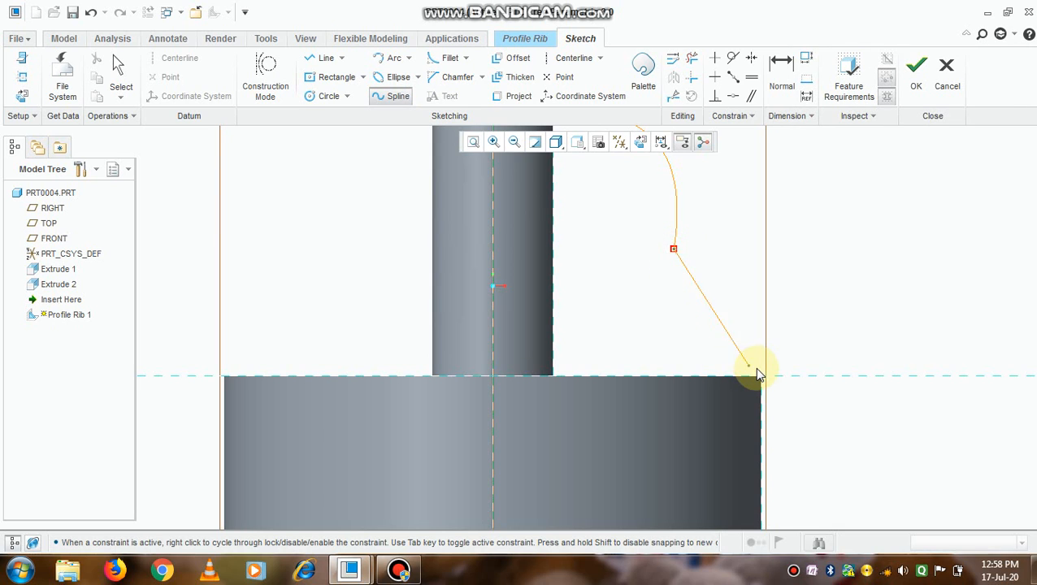
middle_click(809, 224)
key("ctrl+z")
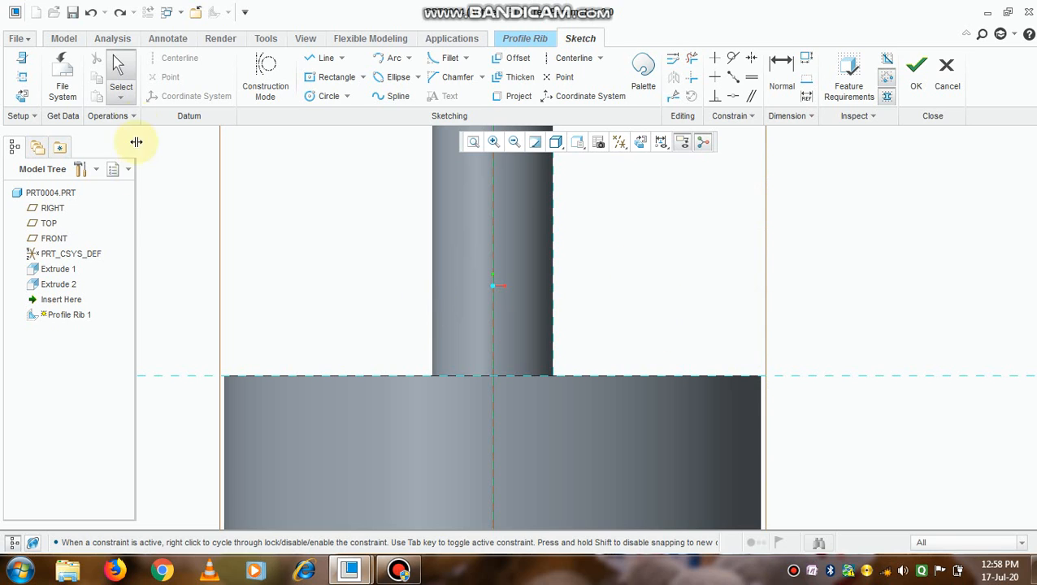
Add the disc's right-hand silhouette edge to the rib sketch references again
left_click(19, 78)
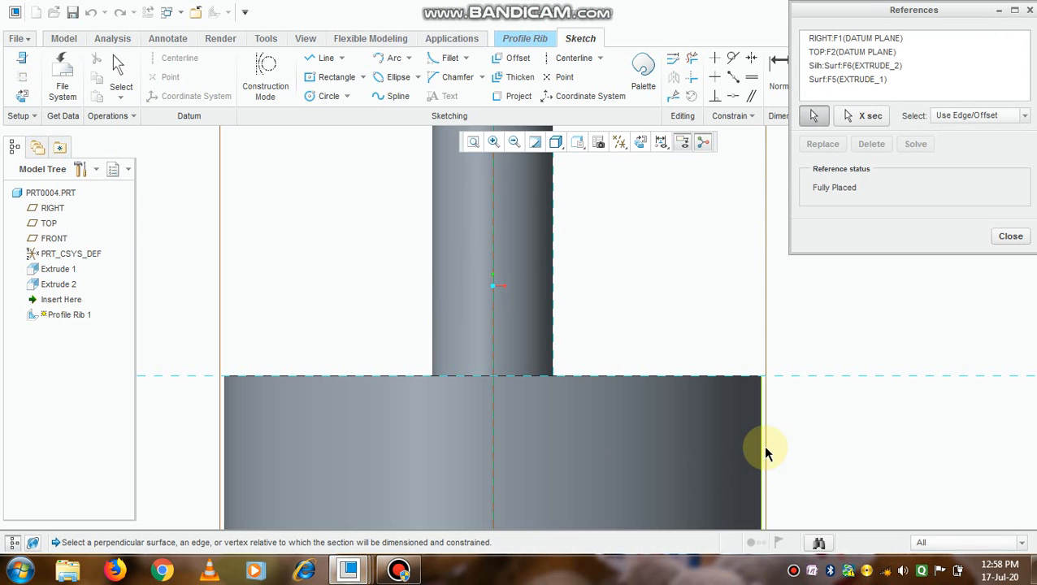
left_click(761, 445)
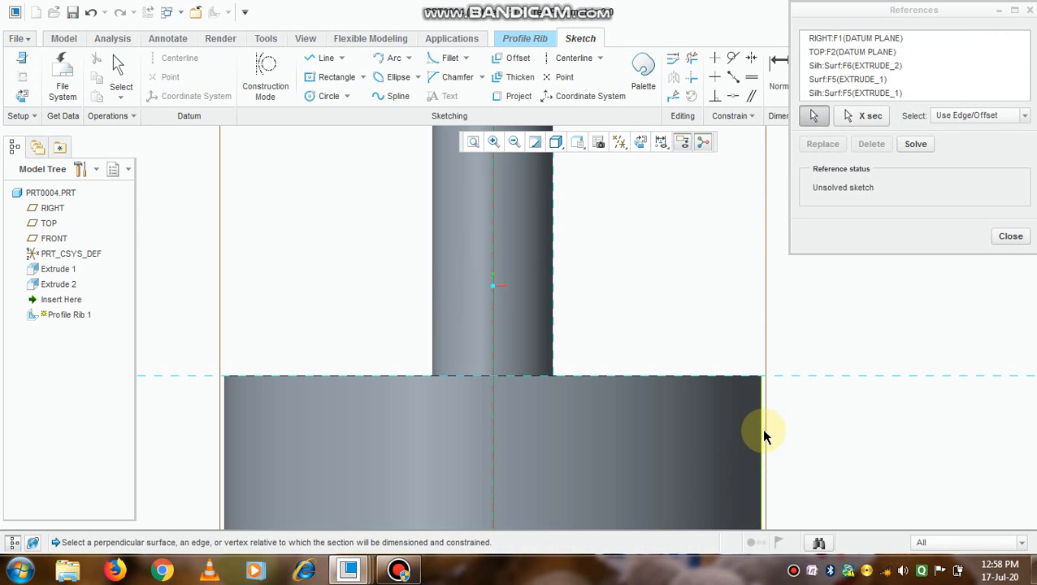
left_click(1006, 240)
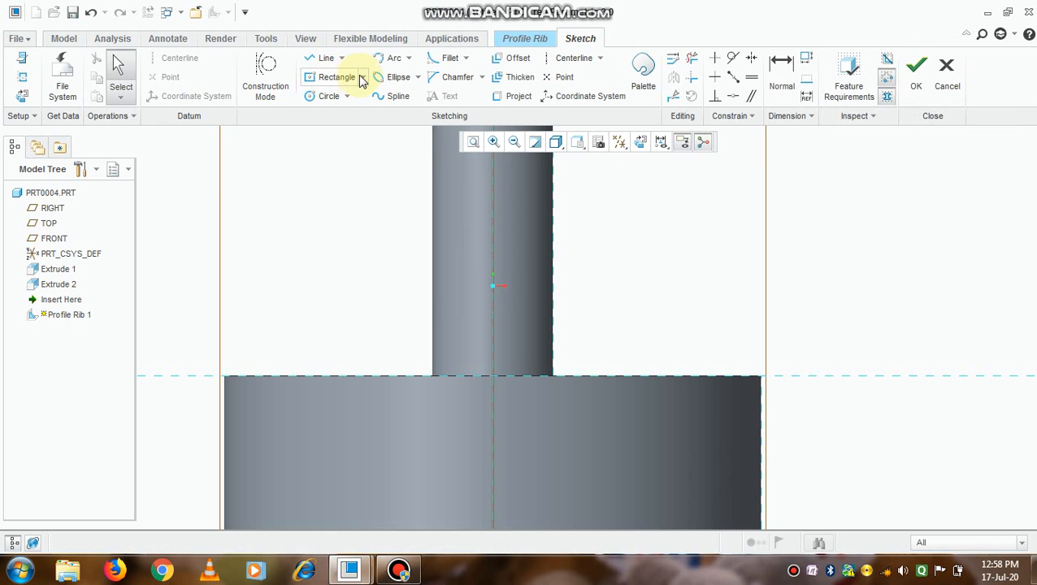
Sketch a four-point spline from the shaft's right-hand edge, about 141 above the disc's upper face, down to the disc's upper right-hand corner
left_click(380, 96)
scroll(554, 221, "down", 5)
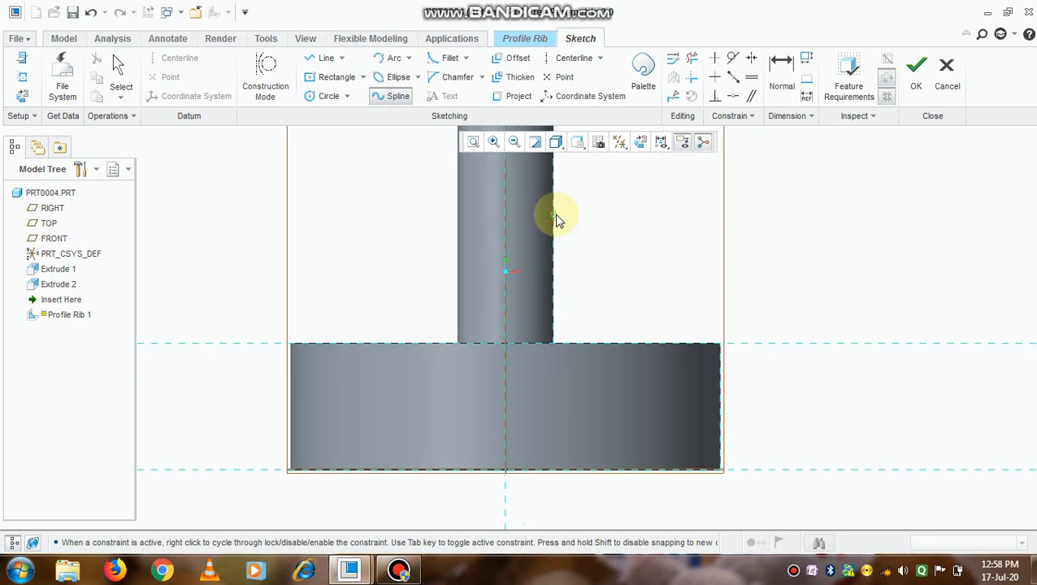
scroll(561, 169, "up", 2)
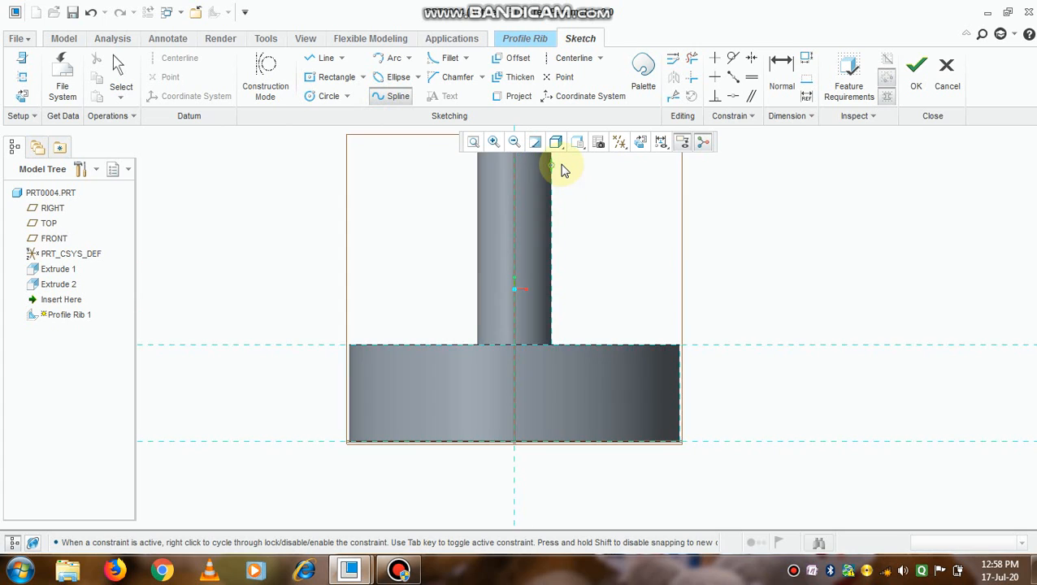
scroll(563, 169, "down", 5)
scroll(563, 149, "up", 5)
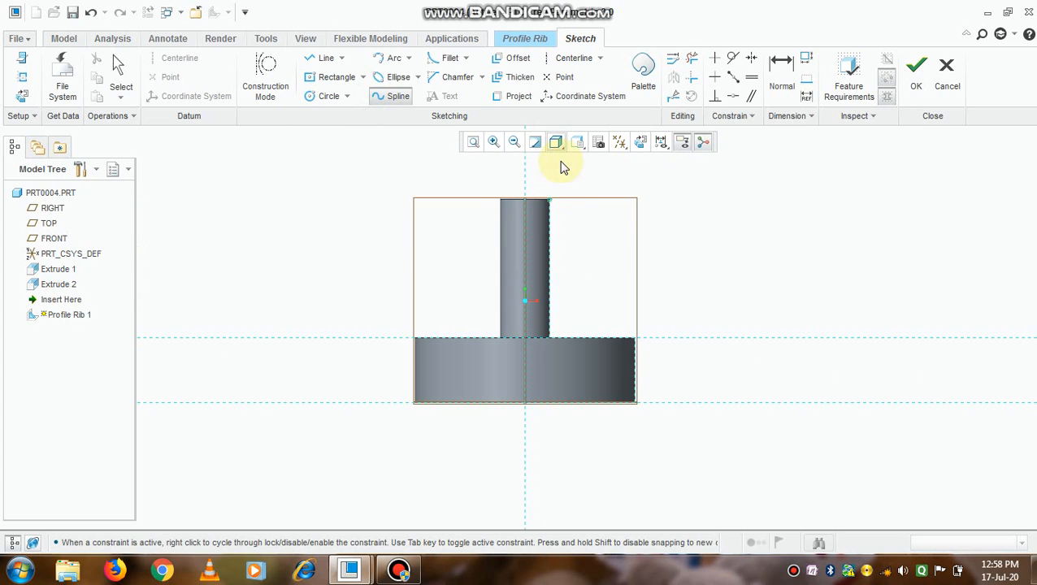
left_click(550, 240)
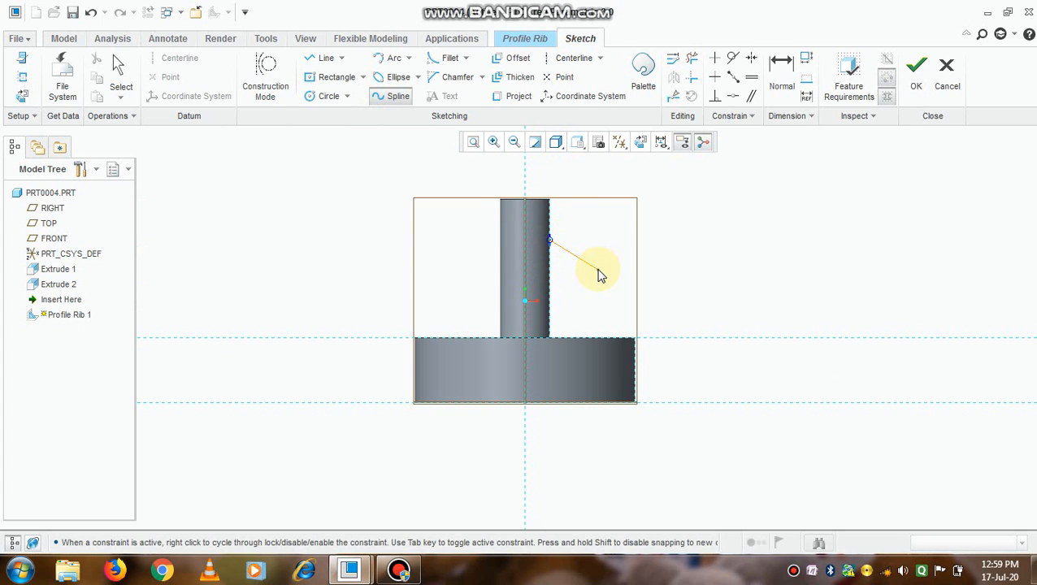
left_click(587, 260)
left_click(598, 302)
scroll(635, 345, "up", 3)
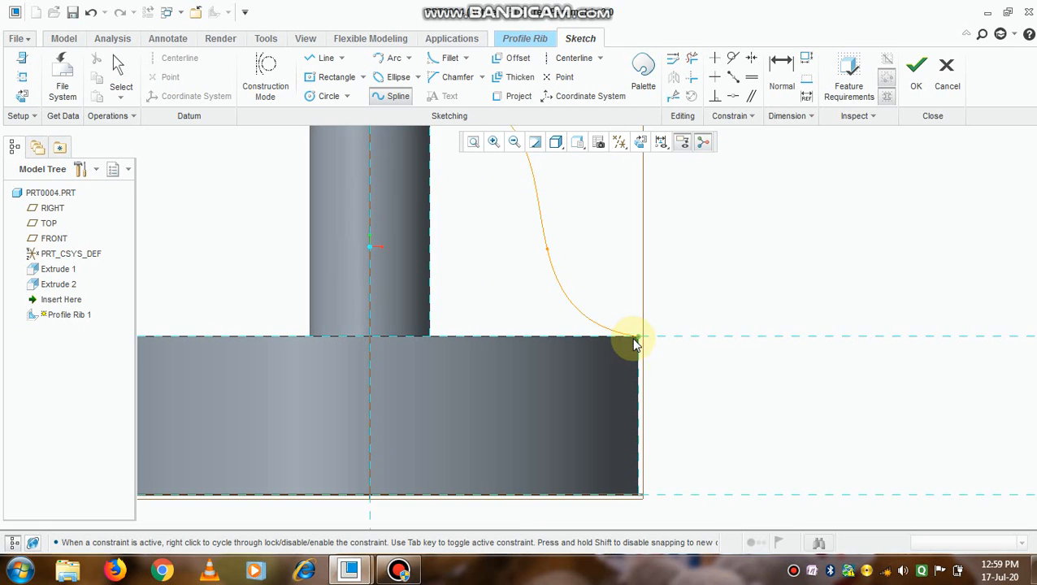
left_click(636, 340)
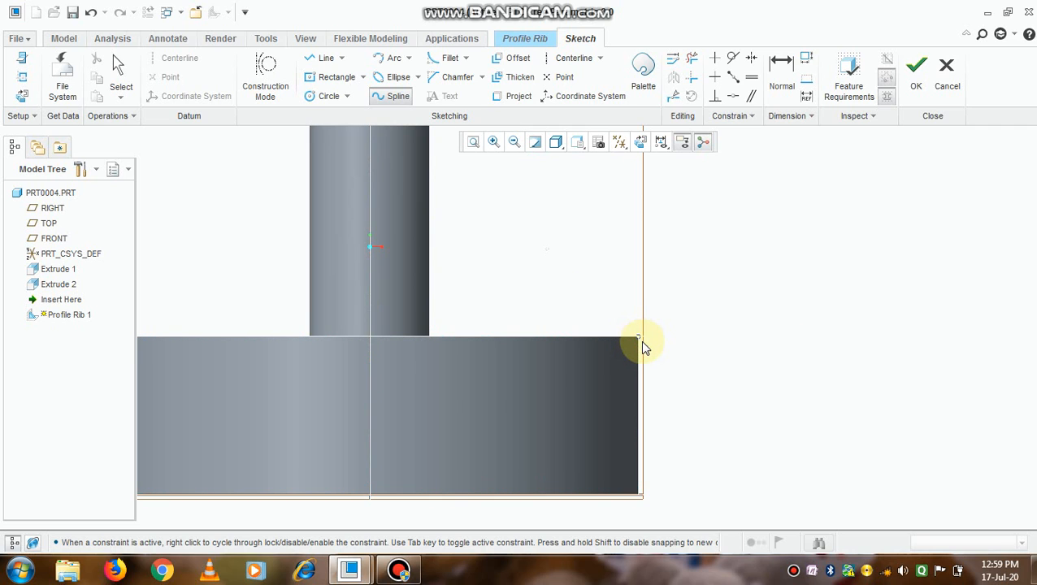
middle_click(642, 349)
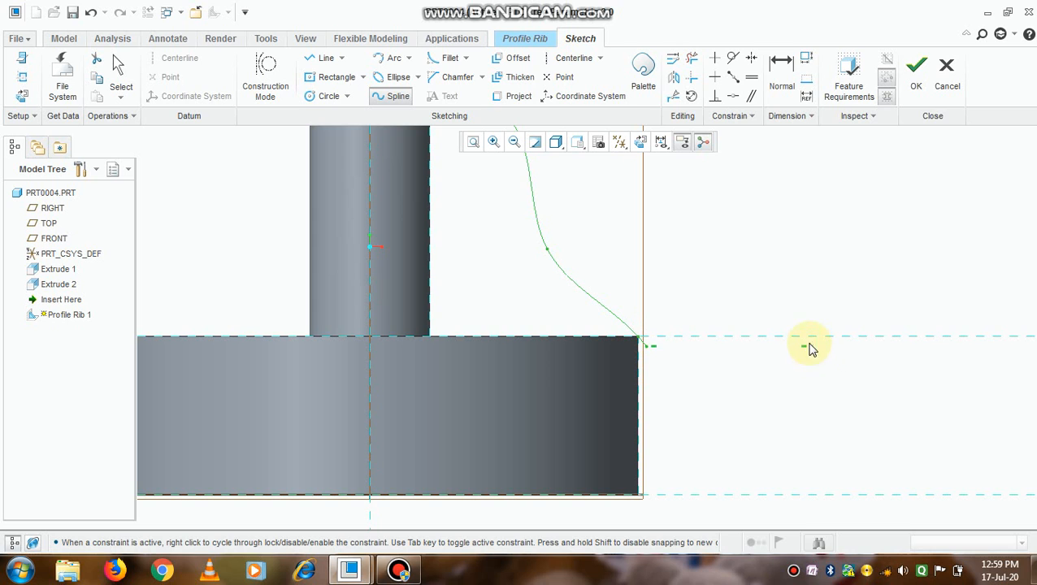
Trim the spline's end overhanging the disc's upper right-hand corner and finish the rib sketch
left_click(697, 65)
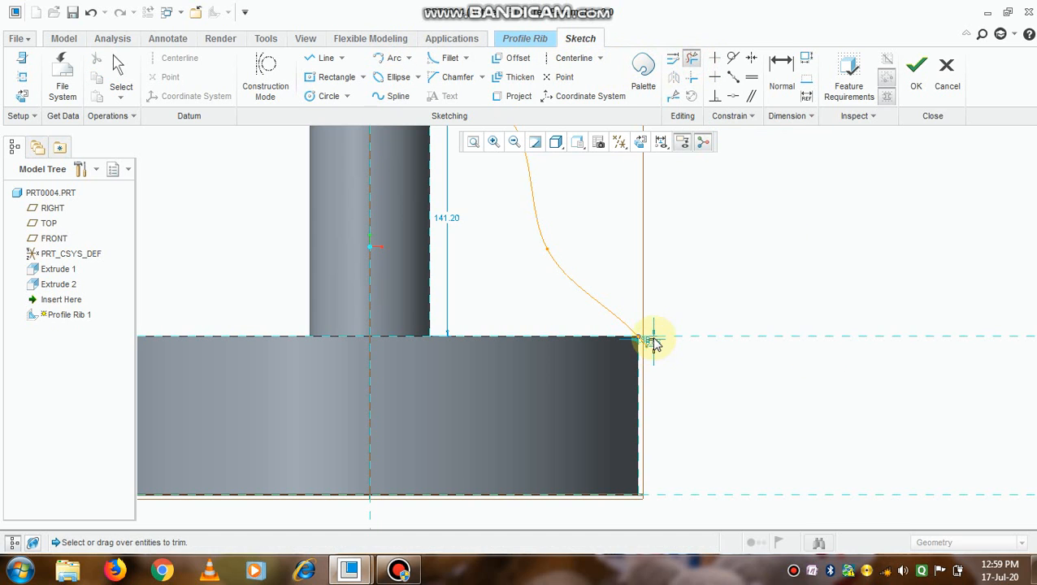
scroll(650, 342, "up", 4)
left_click(587, 368)
scroll(660, 297, "down", 3)
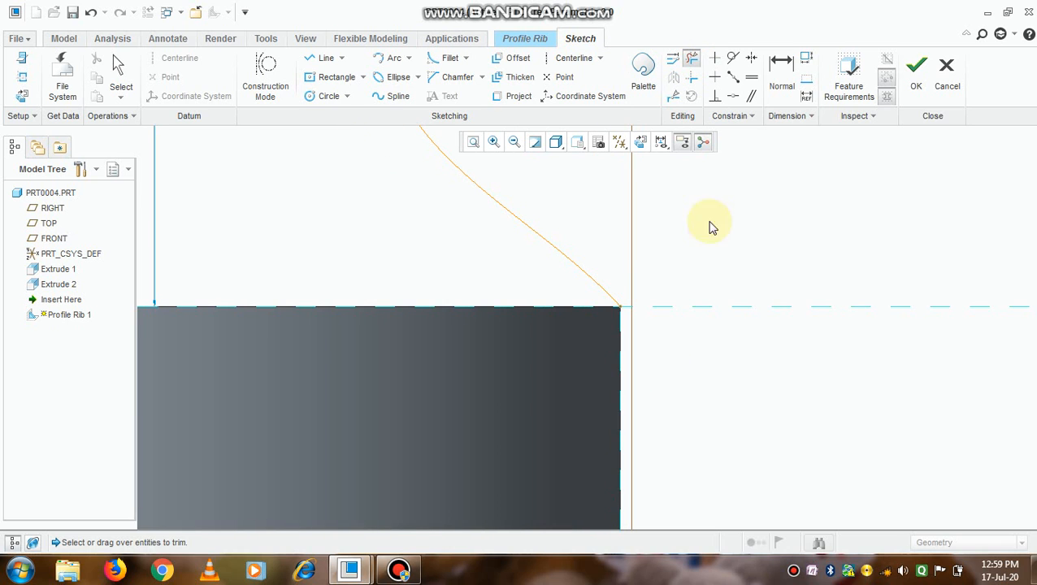
left_click(917, 82)
Set the profile rib's thickness to 7 and complete the feature
scroll(664, 272, "down", 4)
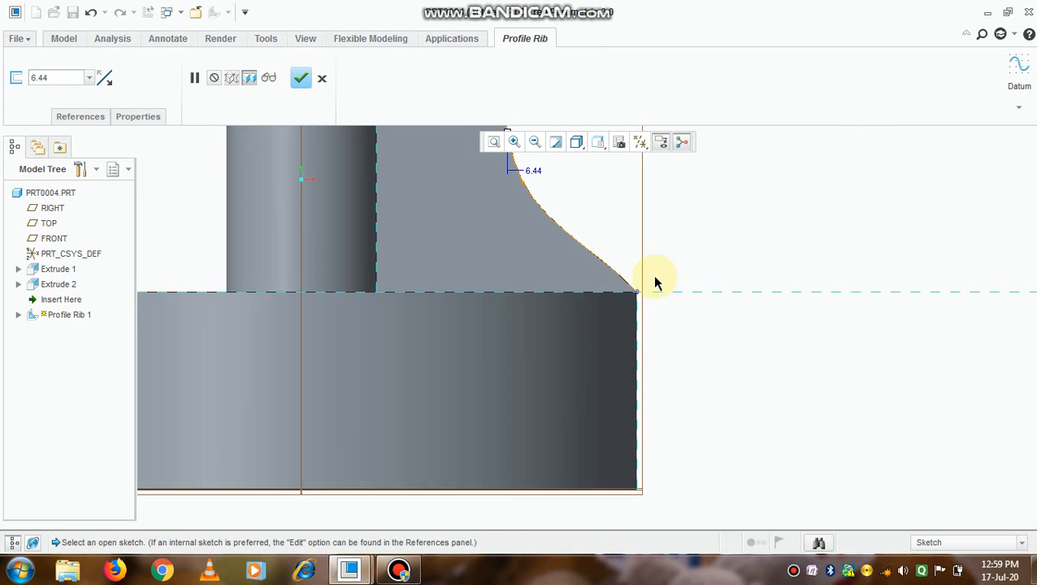
middle_click_drag(657, 280, 629, 317)
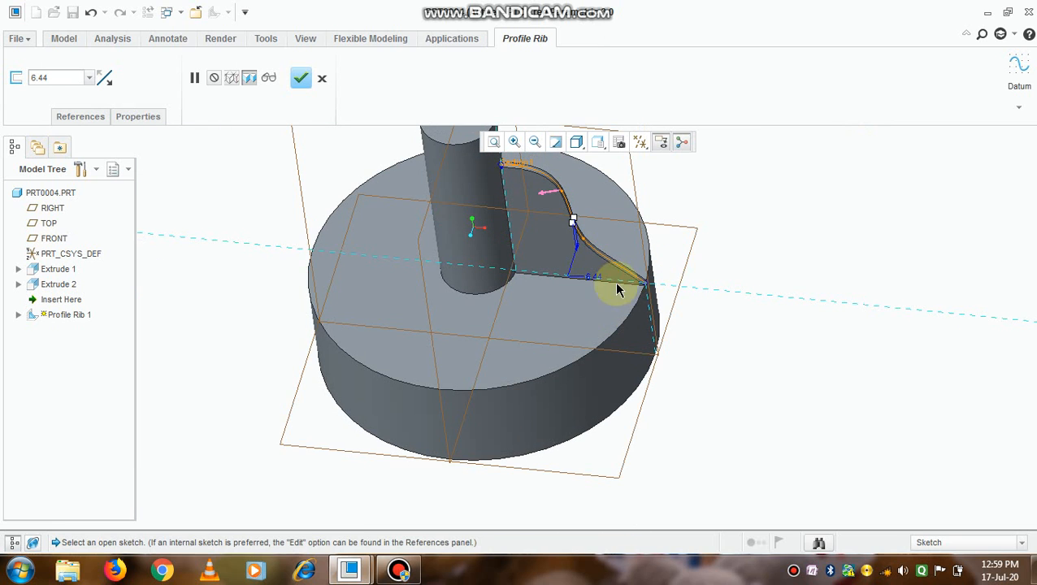
scroll(601, 244, "up", 3)
double_click(580, 284)
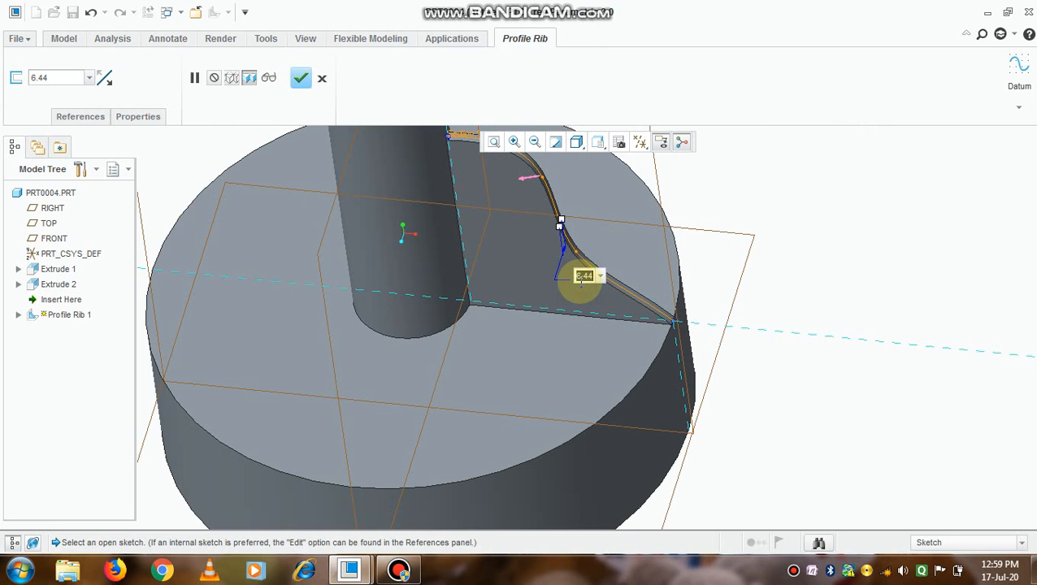
type("7")
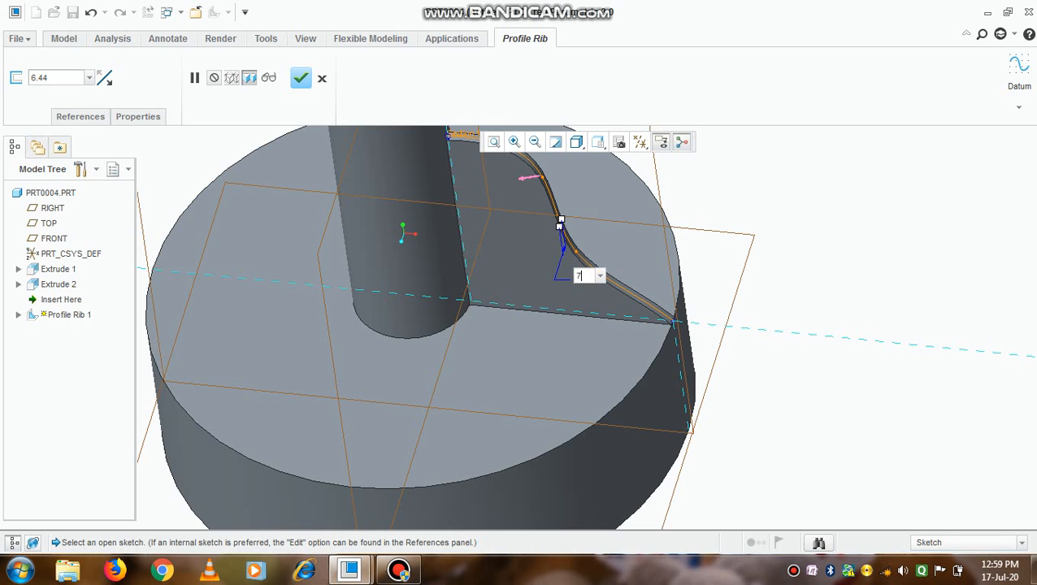
key("Return")
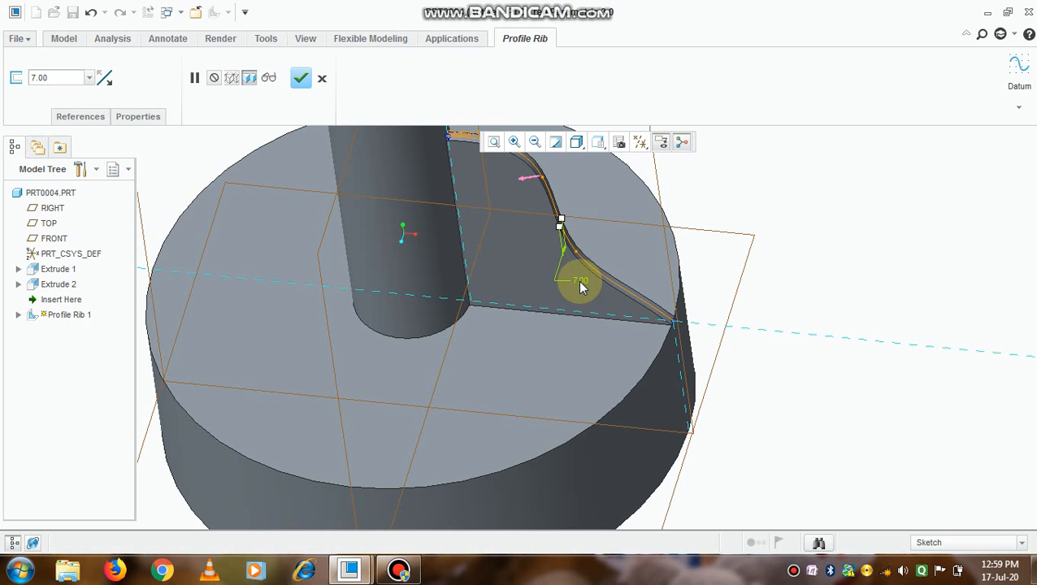
left_click(299, 81)
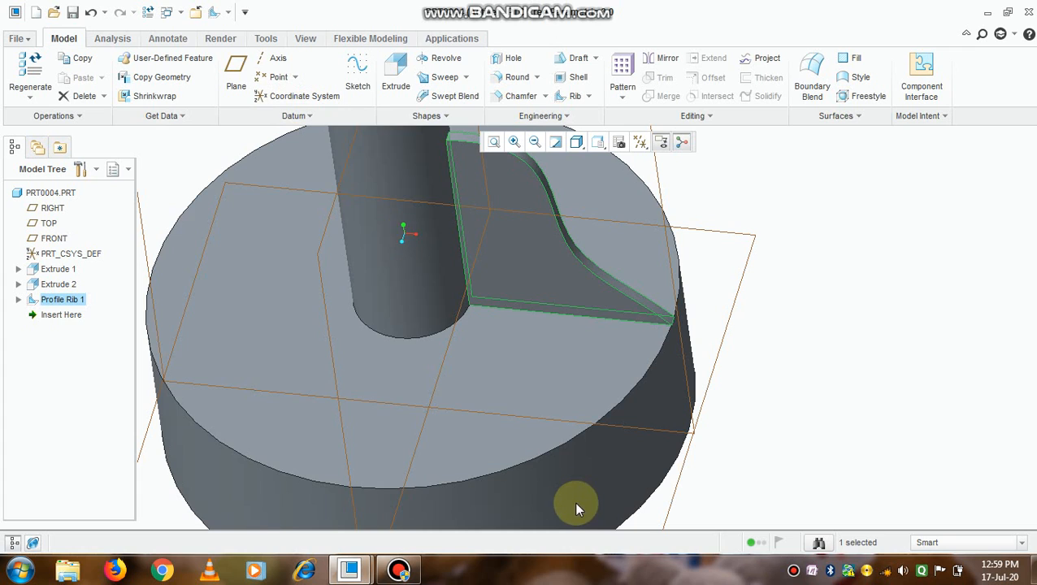
Start a pattern of the profile rib with Axis as the pattern type
scroll(682, 497, "down", 5)
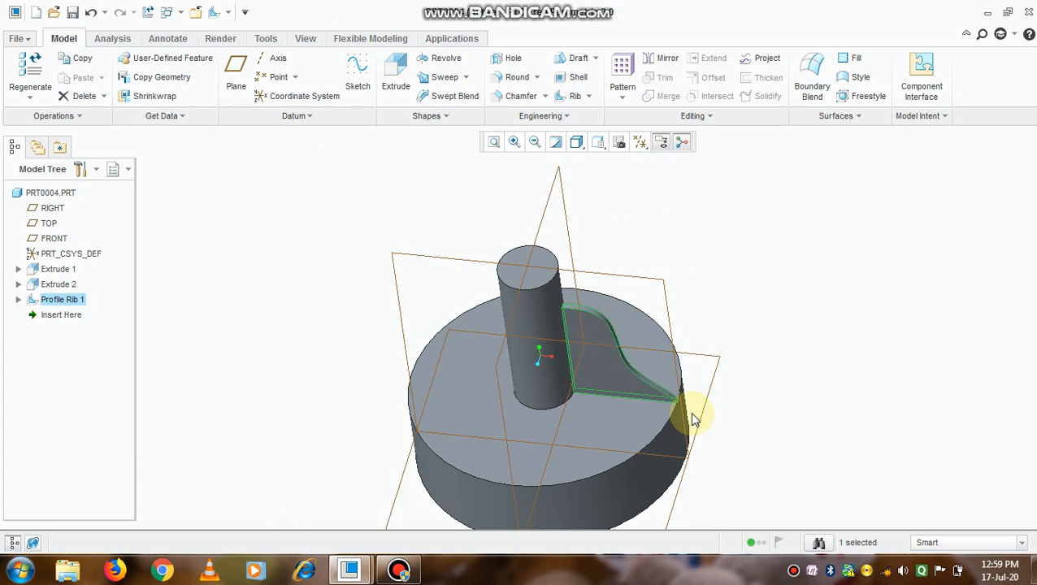
middle_click_drag(672, 415, 633, 265)
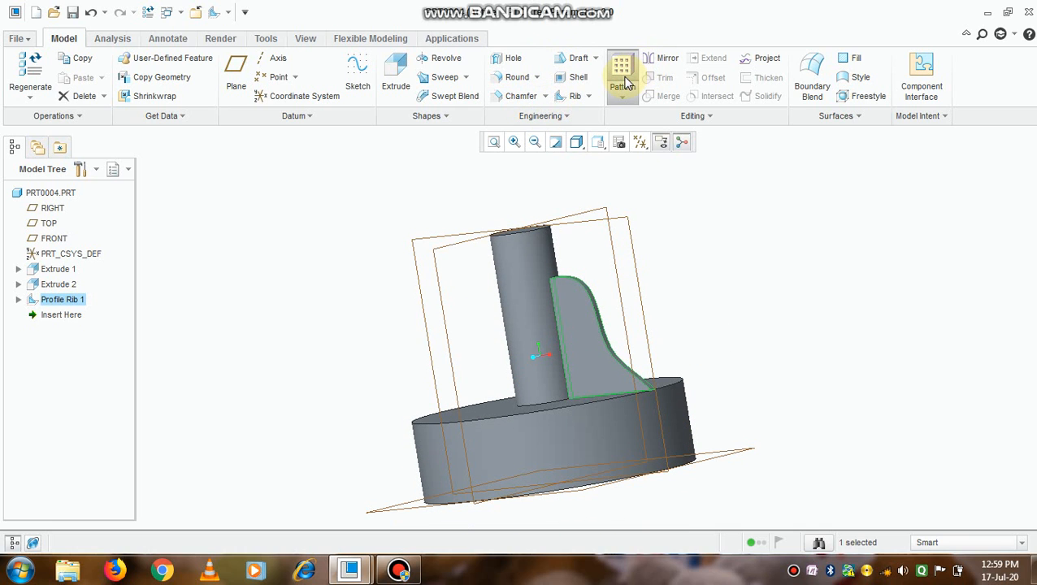
middle_click_drag(630, 294, 648, 329)
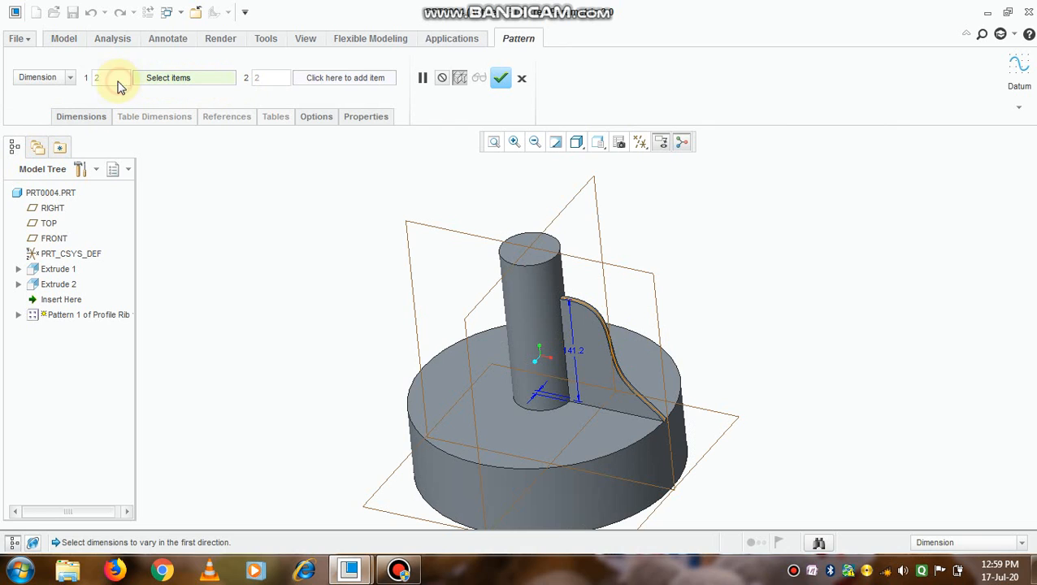
left_click(70, 78)
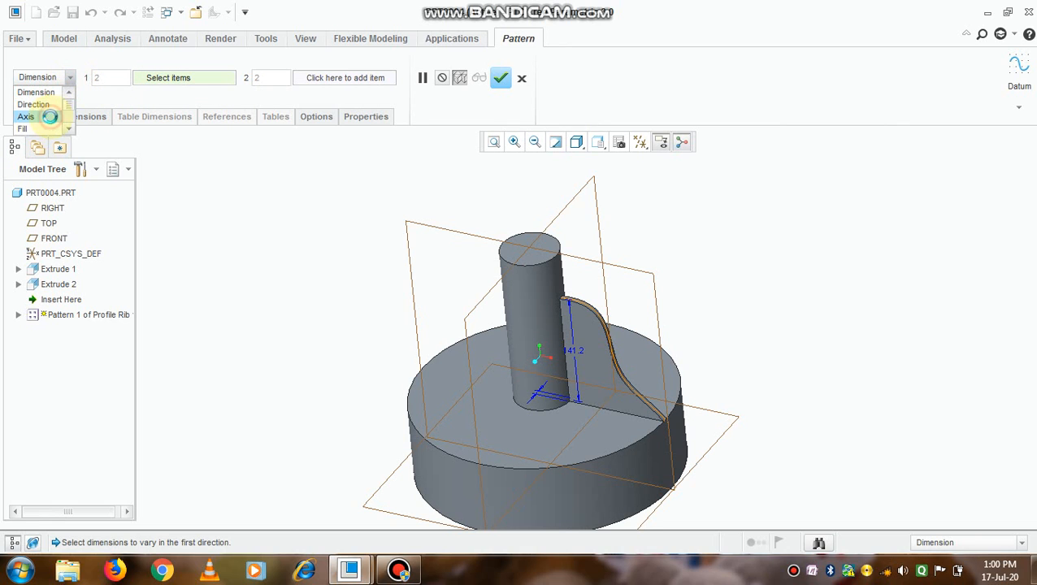
left_click(57, 115)
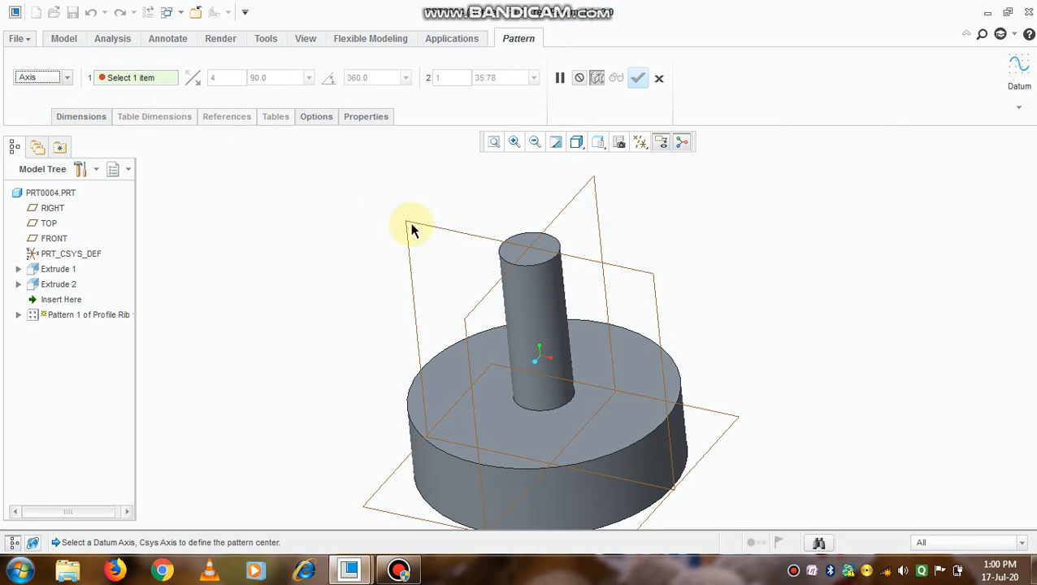
Turn on the display of datum axes
left_click(639, 143)
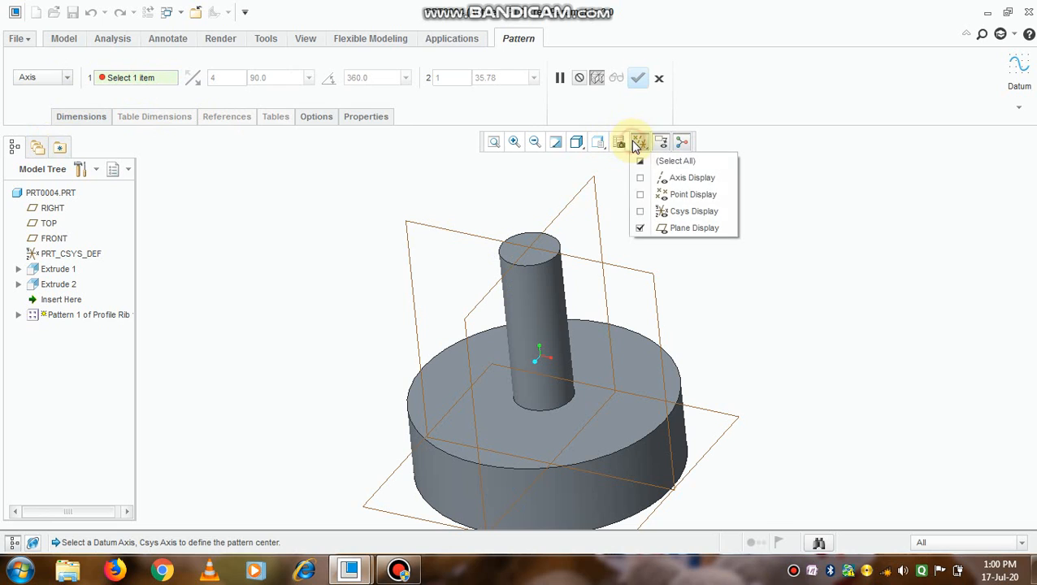
left_click(643, 183)
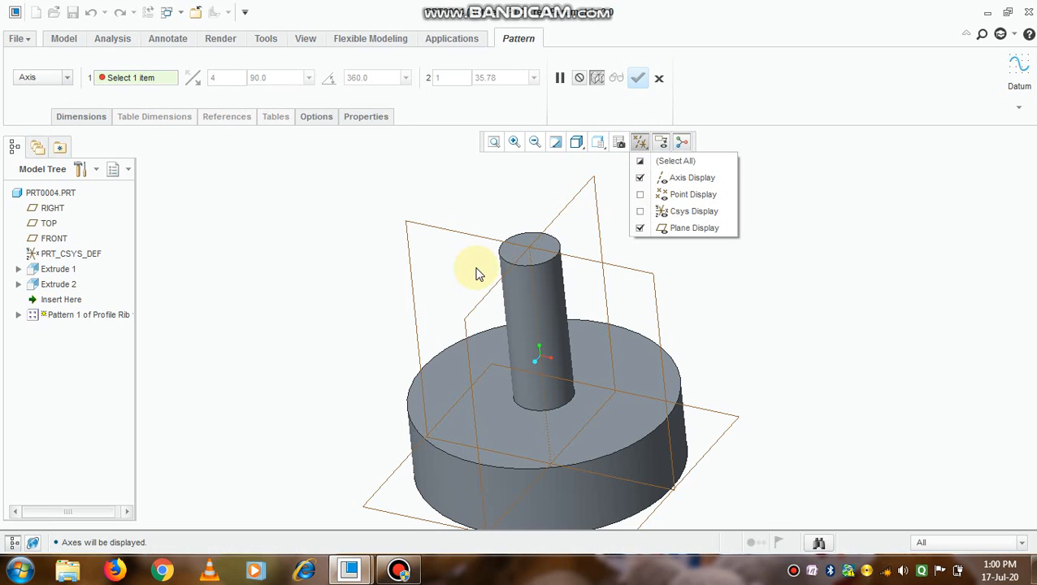
Try to pick the shaft's central axis as the pattern centre, and cancel the pattern
left_click(529, 255)
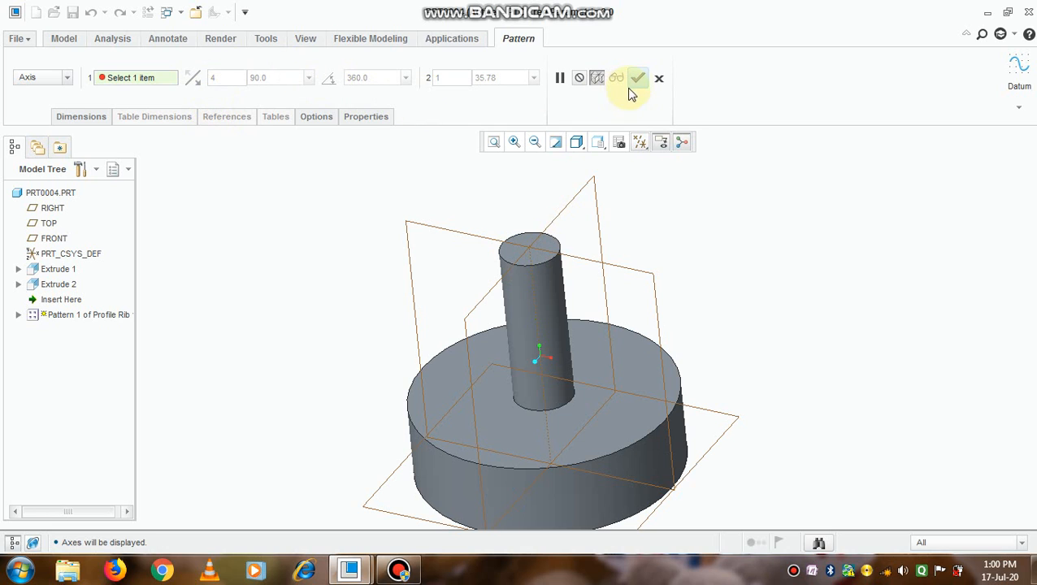
left_click(104, 77)
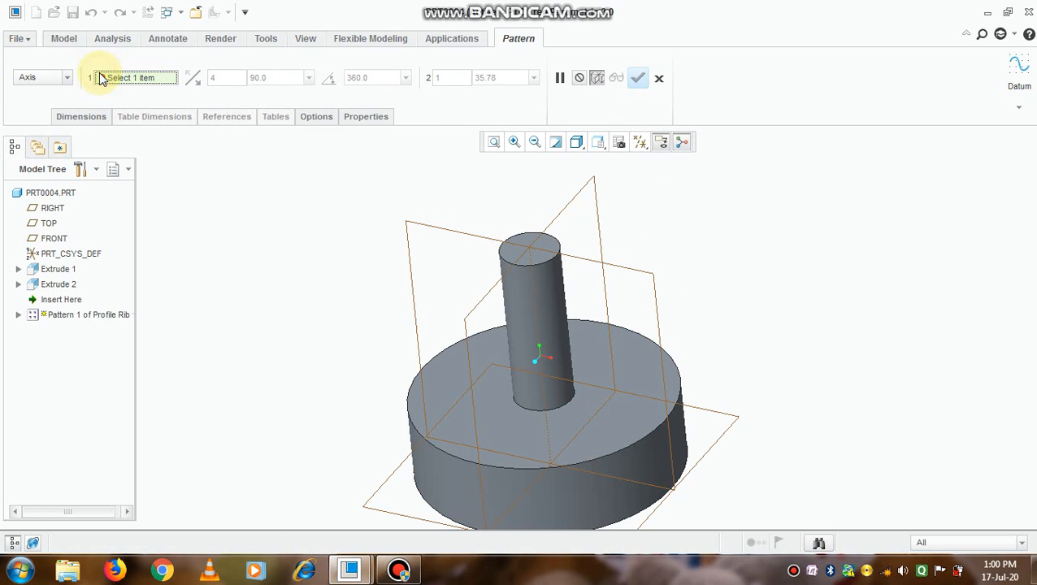
left_click(657, 78)
left_click(526, 311)
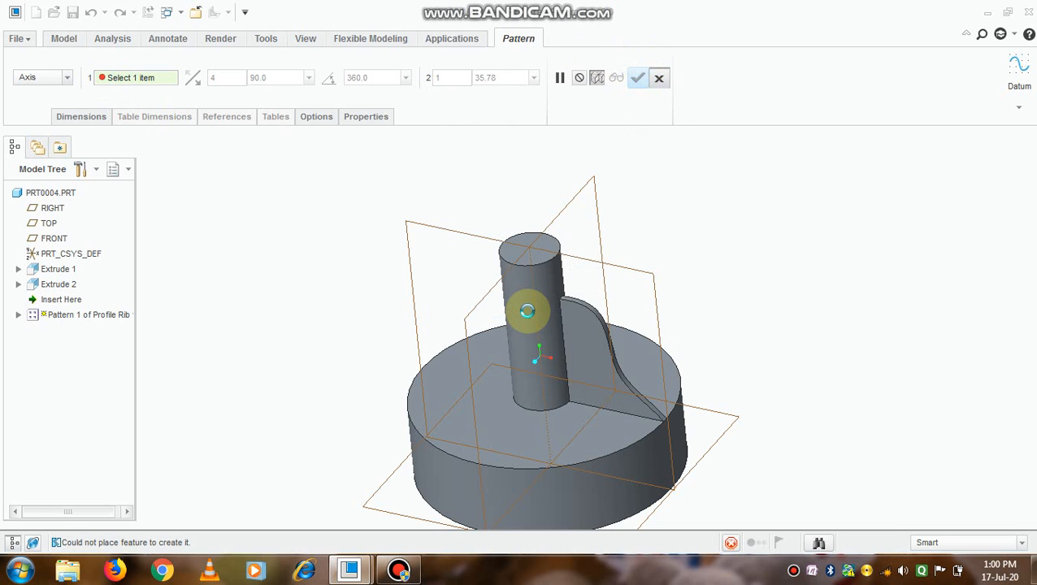
Start an Axis-type pattern of the profile rib and pick the shaft's central axis as the pattern centre
left_click(598, 325)
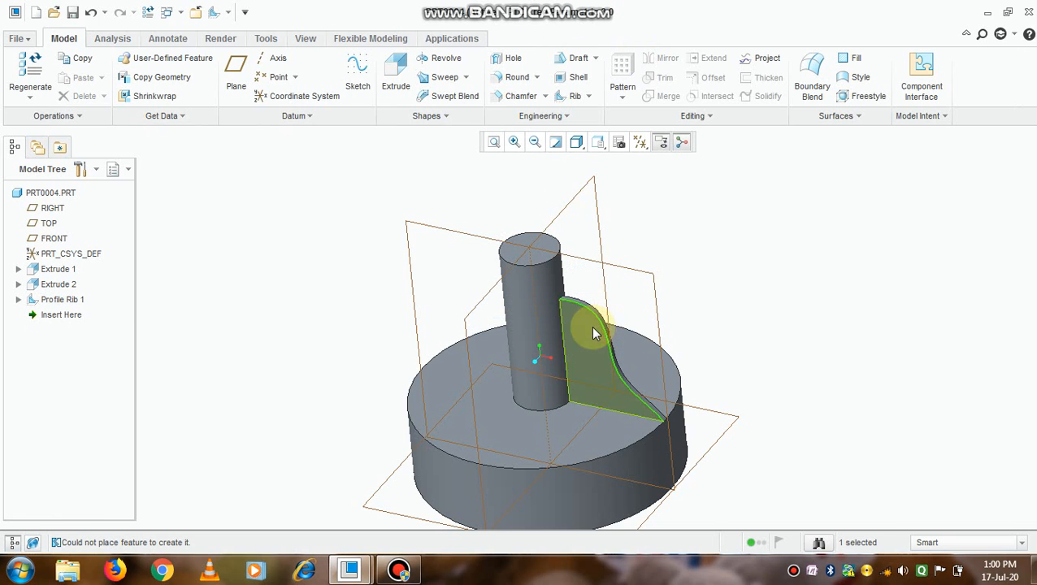
scroll(517, 311, "down", 1)
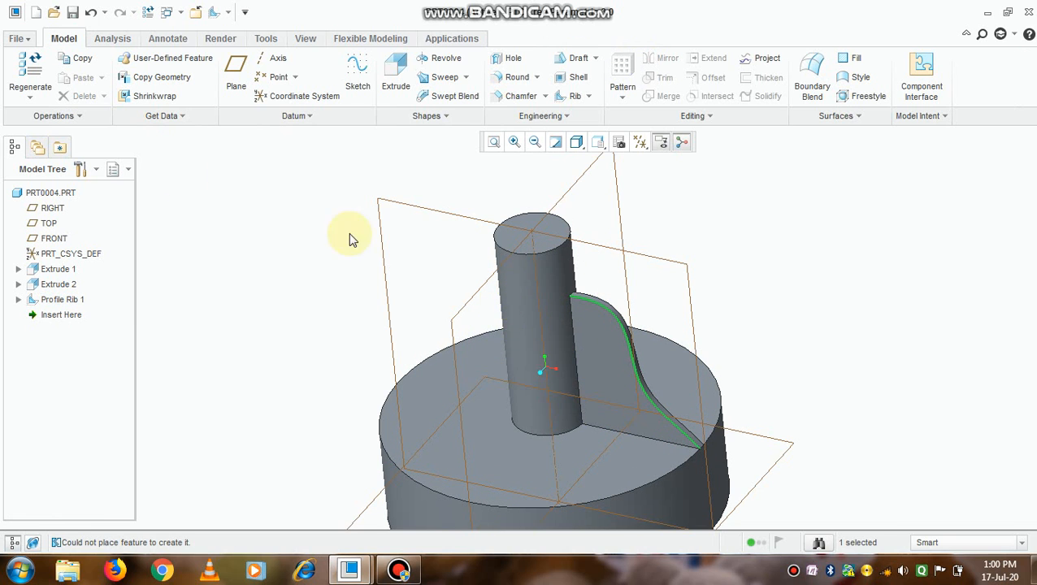
left_click(50, 299)
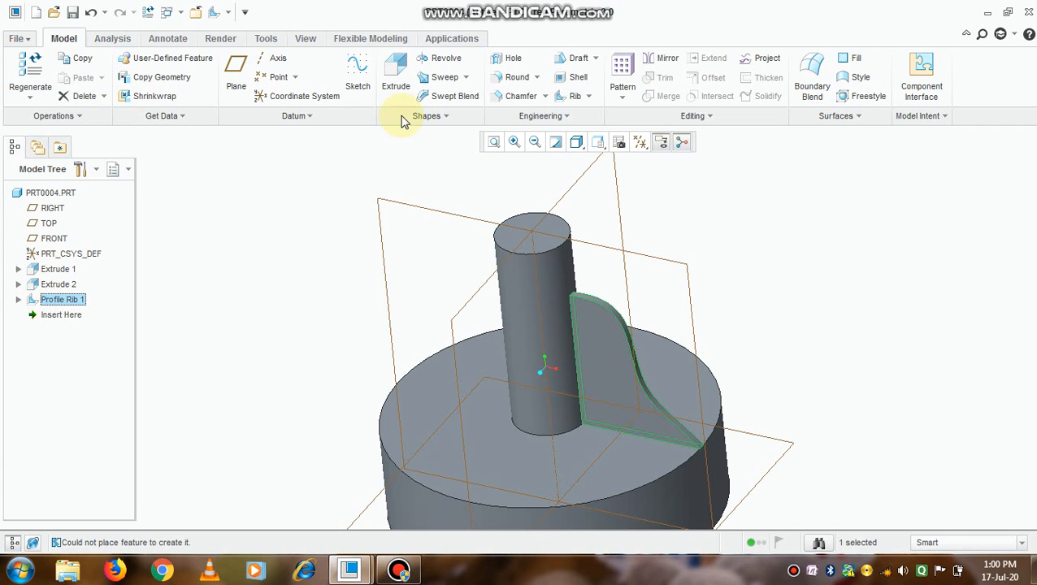
left_click(623, 72)
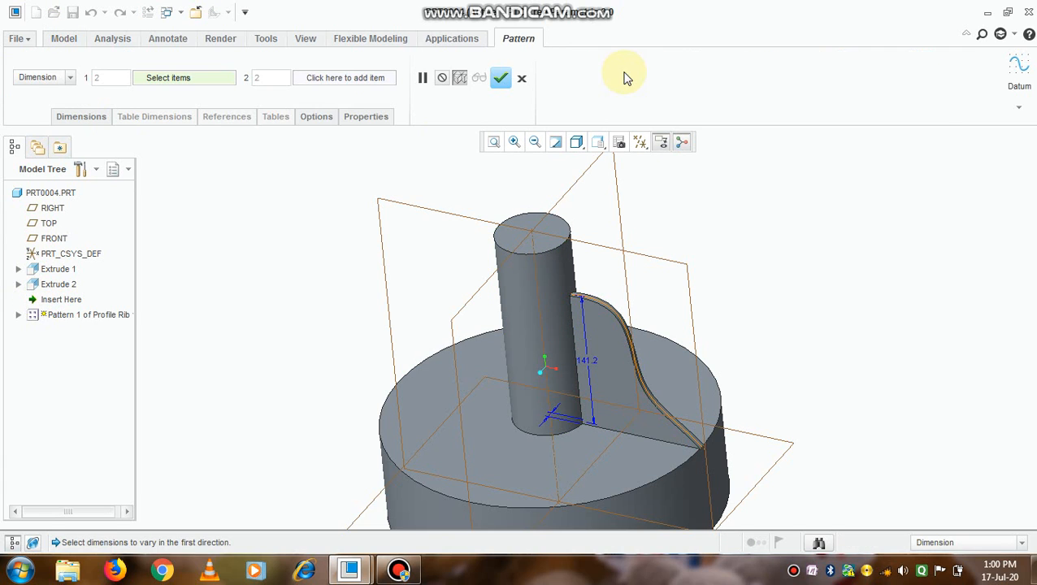
left_click(69, 78)
left_click(52, 114)
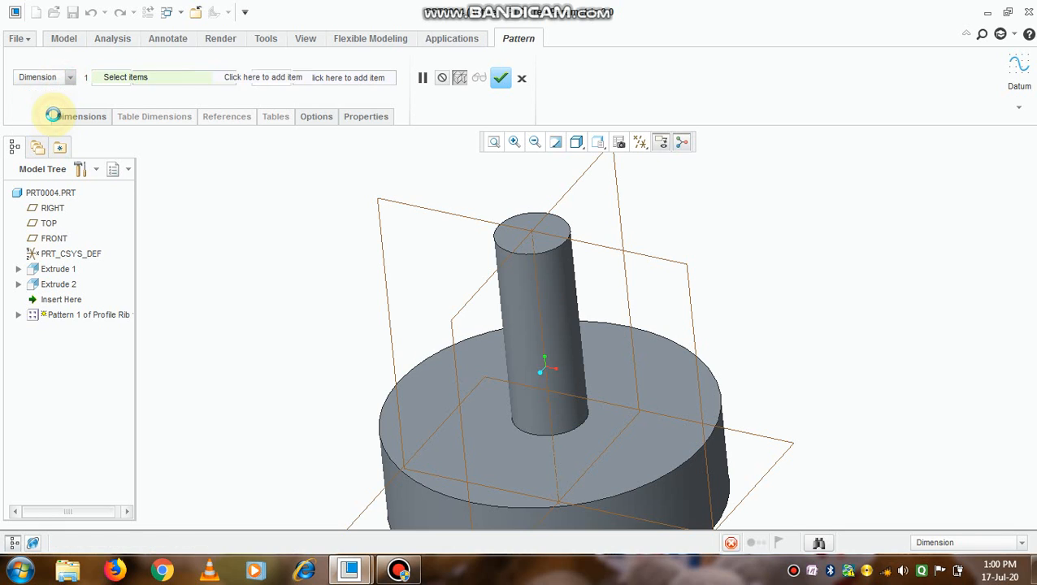
left_click(534, 242)
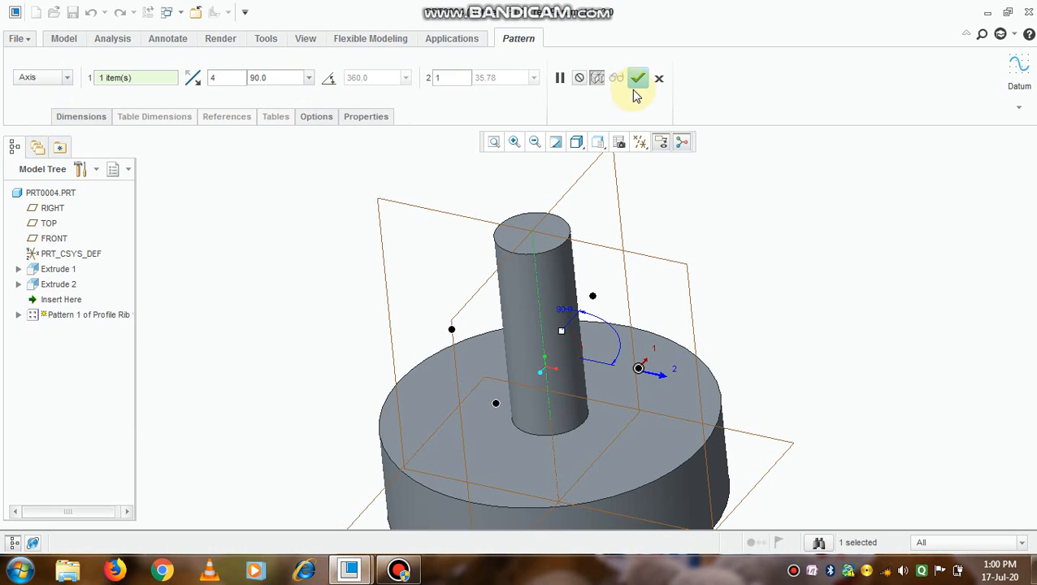
Set the number of pattern members around the axis to 6 and complete the rib pattern
left_click(229, 77)
left_click_drag(230, 77, 180, 77)
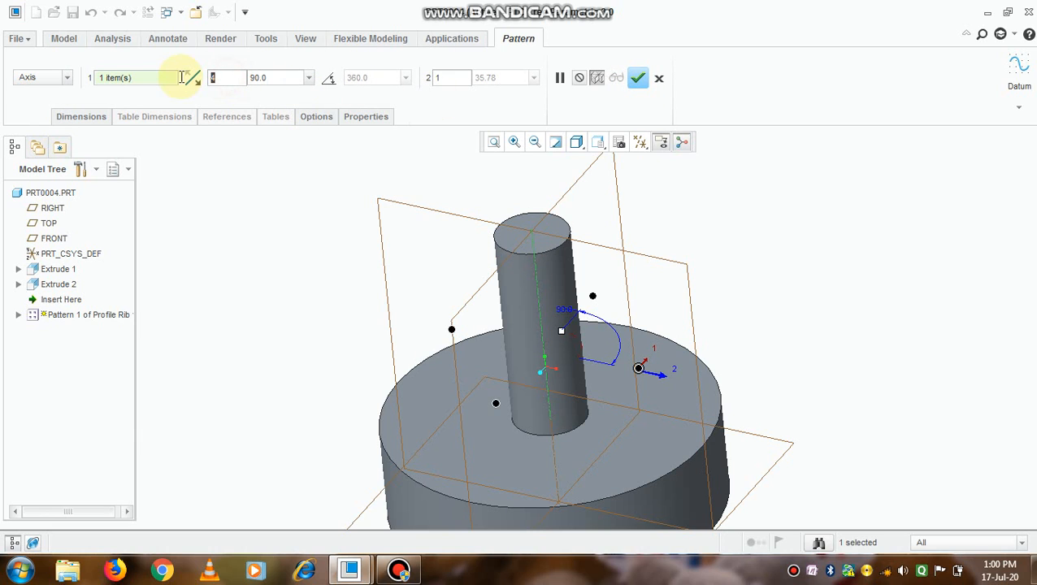
type("6")
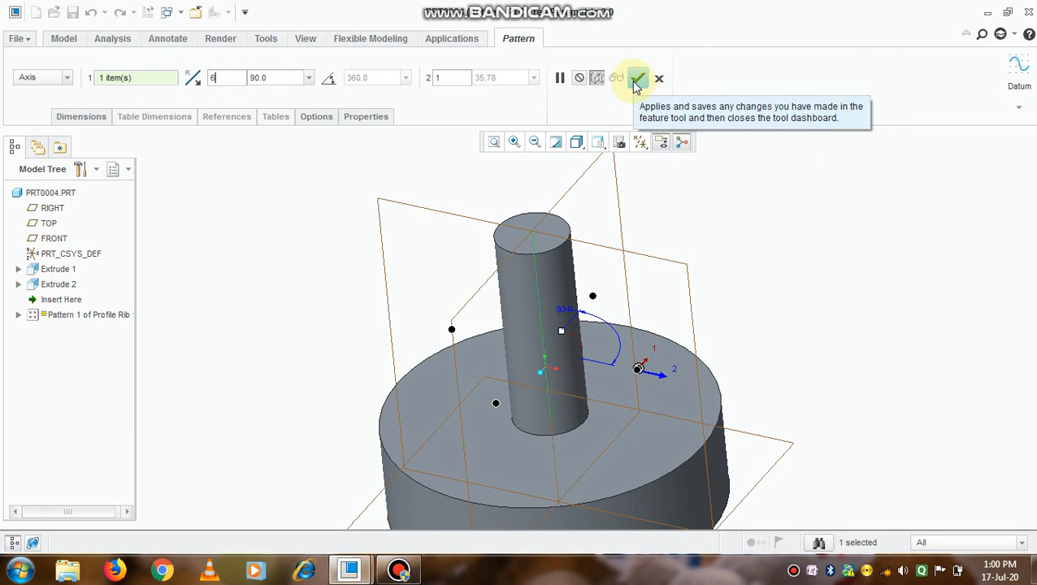
left_click(637, 79)
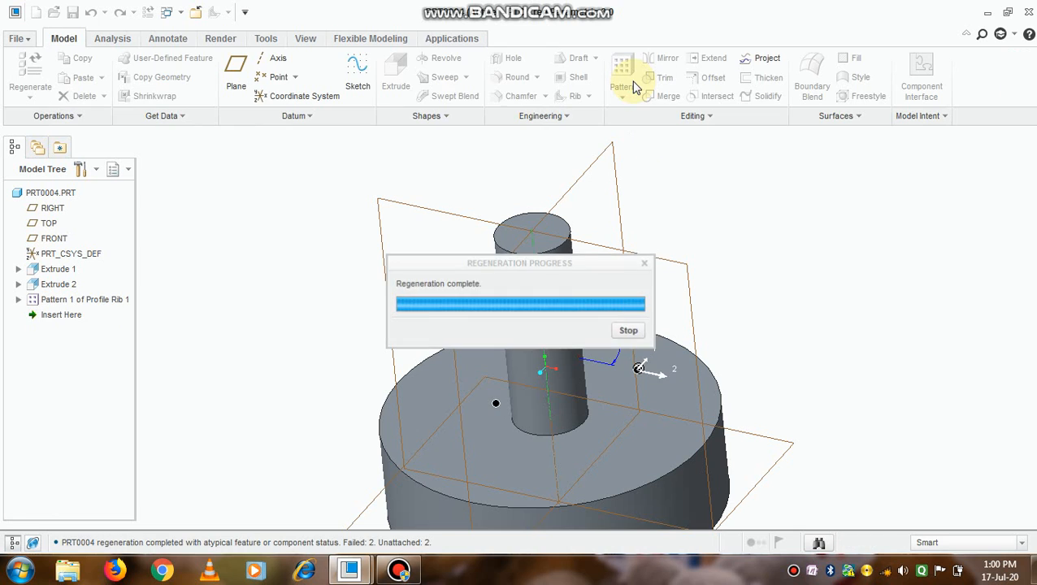
key("Return")
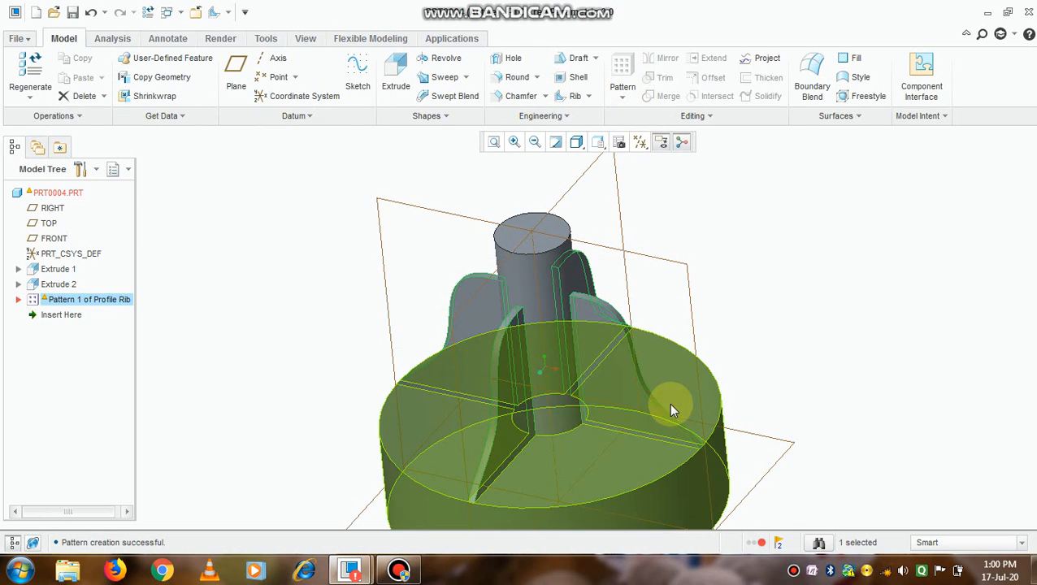
Redefine the profile rib pattern with an angle of 60 degrees between members and complete it
right_click(72, 303)
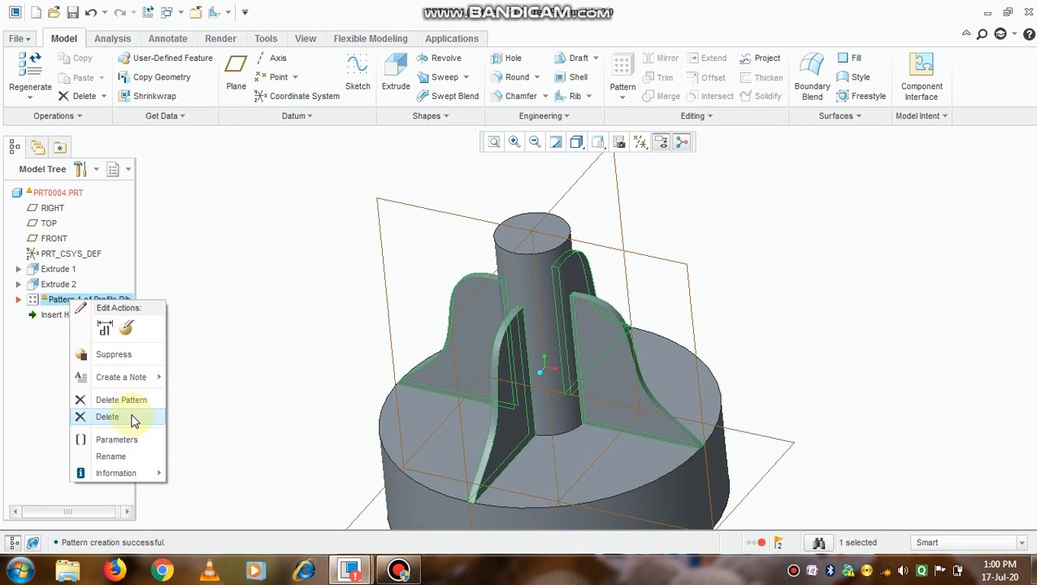
left_click(126, 329)
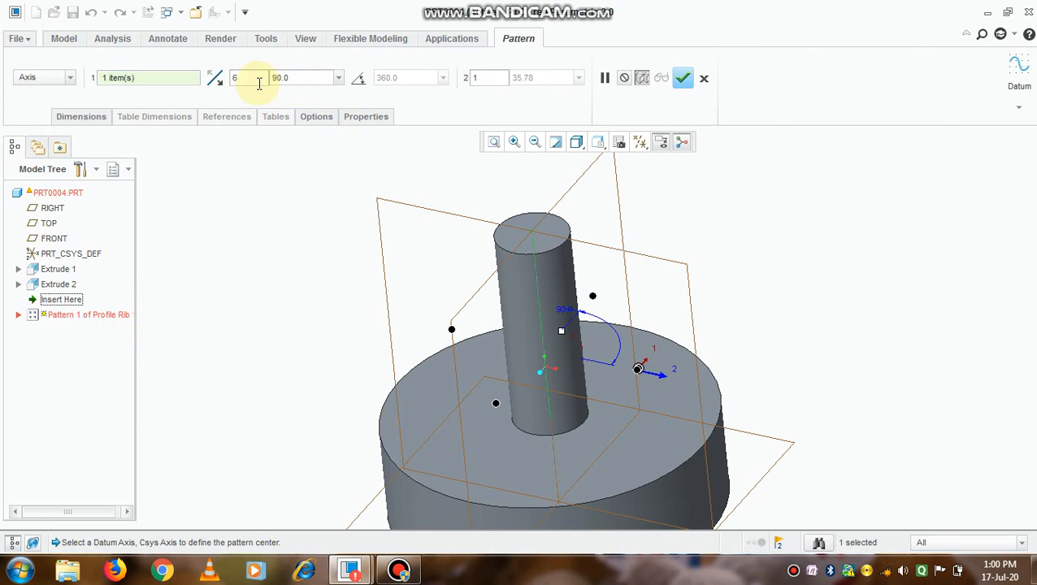
double_click(291, 76)
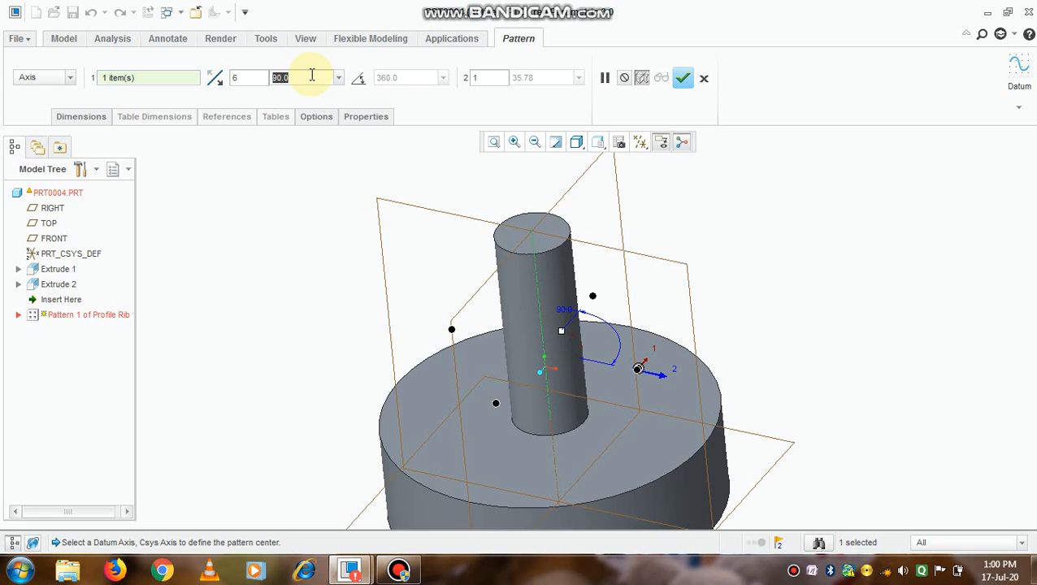
type("3")
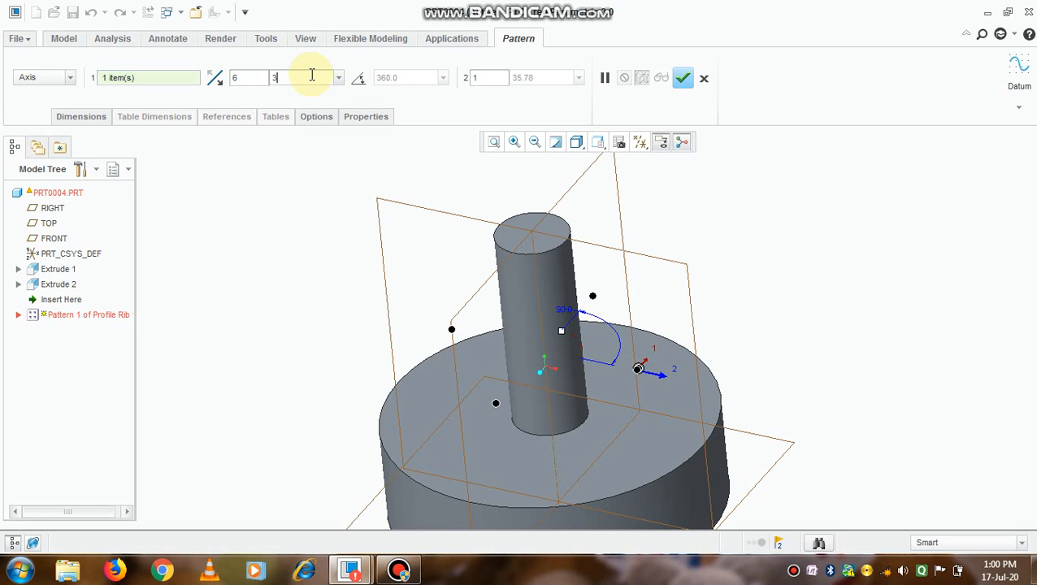
type("60")
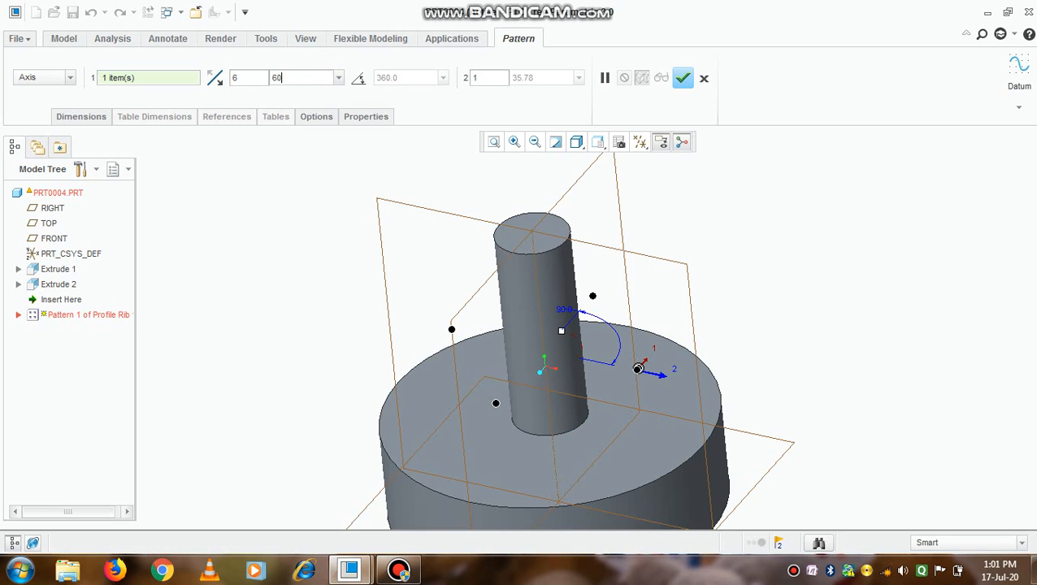
key("Return")
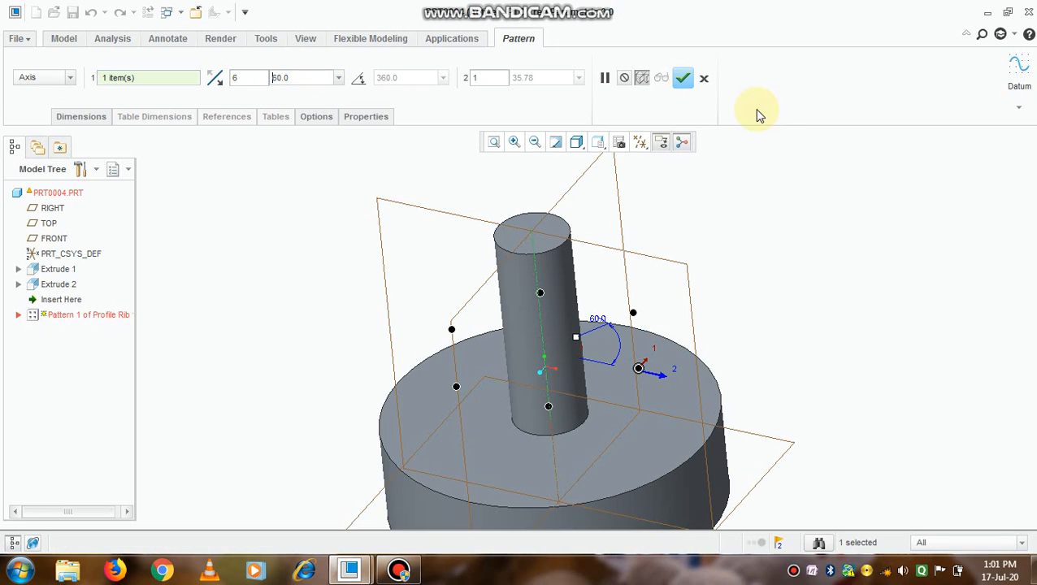
left_click(682, 78)
Turn off the display of all datum features: axes, points, coordinate systems and planes
middle_click_drag(677, 236, 681, 264)
scroll(678, 260, "up", 2)
middle_click_drag(568, 312, 528, 339)
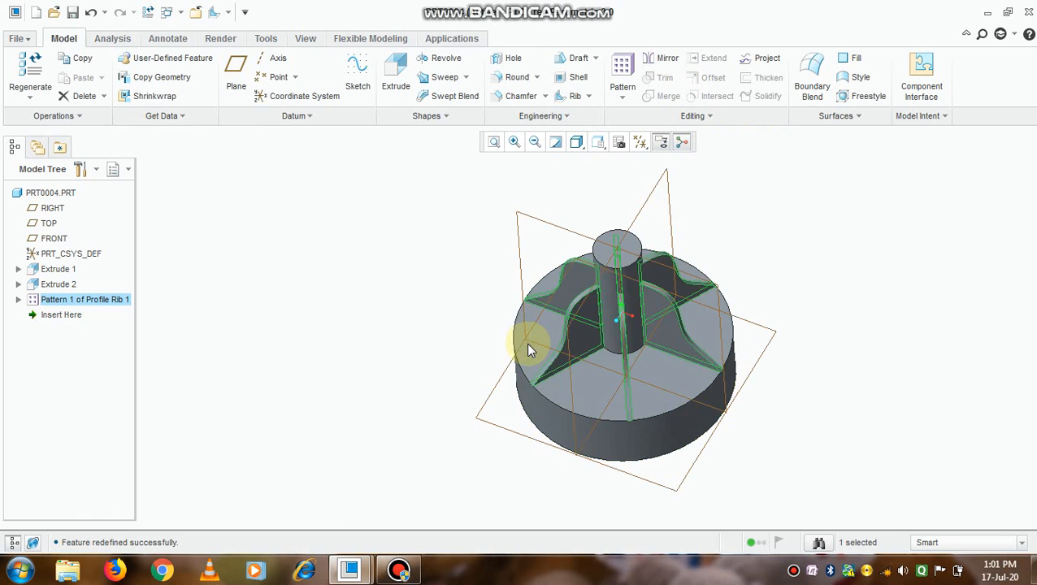
left_click(574, 150)
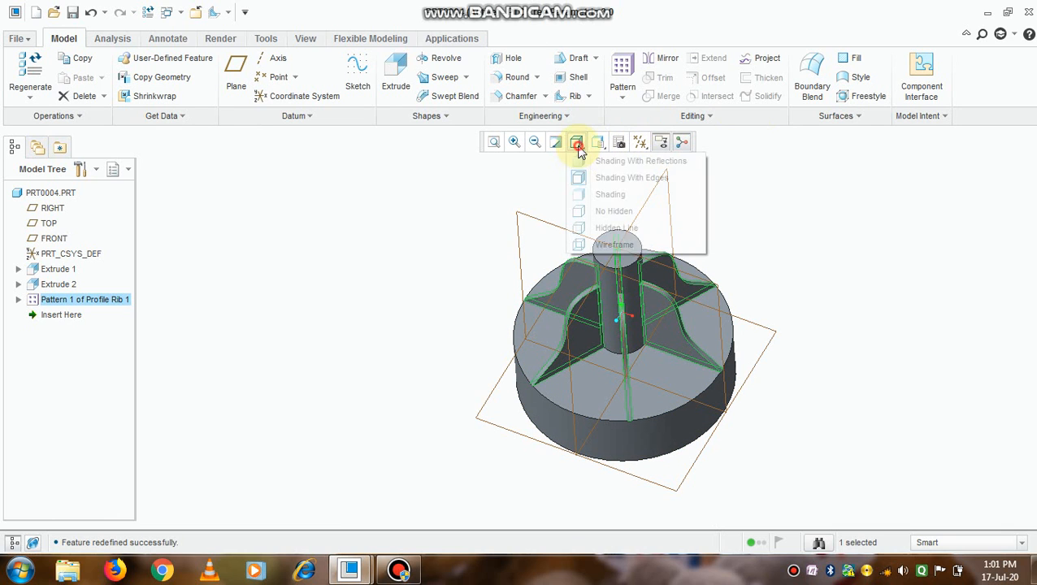
left_click(644, 146)
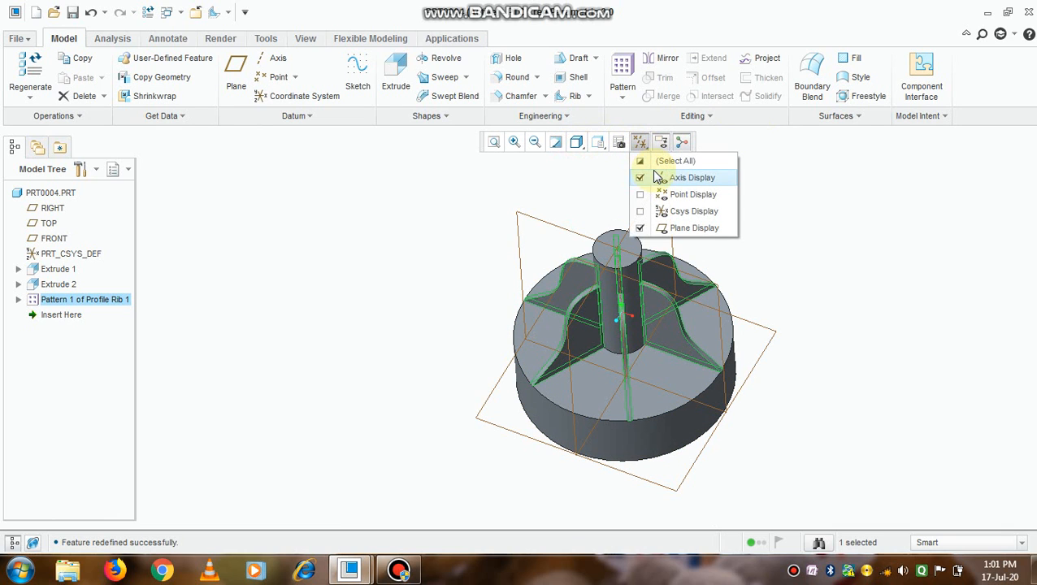
left_click(640, 160)
left_click(639, 161)
left_click(640, 161)
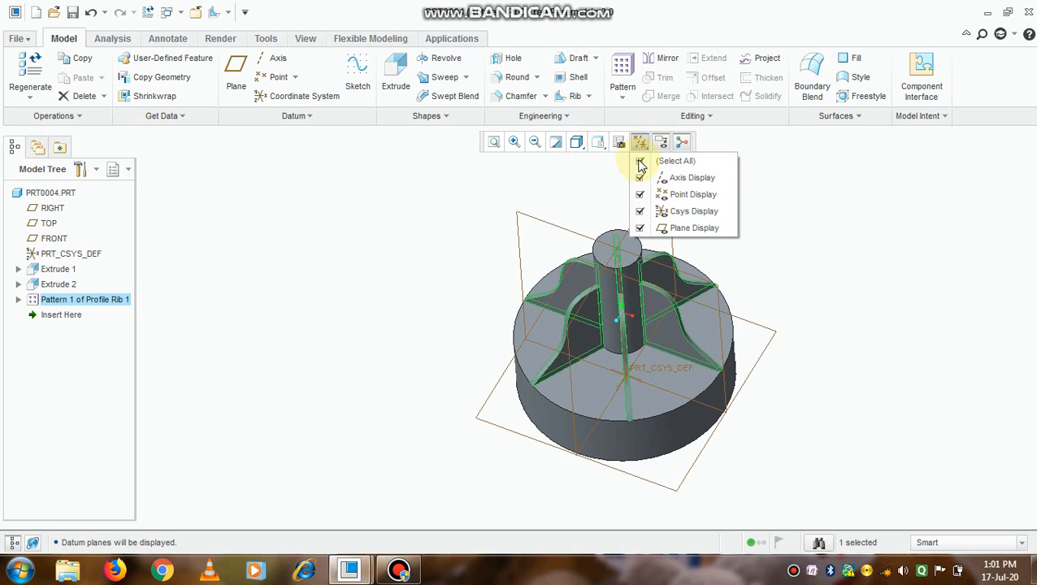
left_click(811, 276)
left_click(638, 146)
left_click(640, 161)
left_click(785, 311)
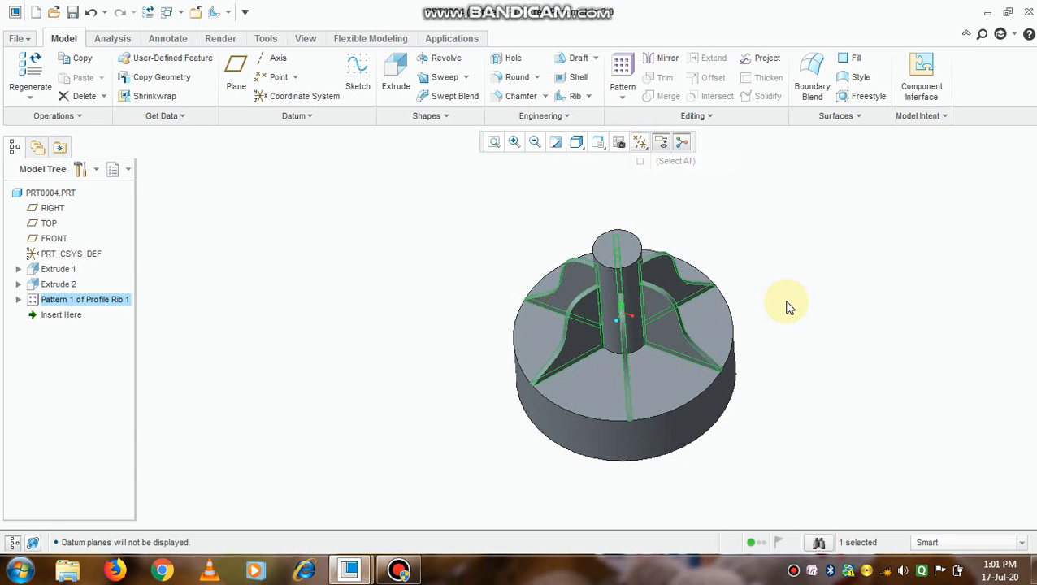
Switch the model's display style to Shading With Reflections and view the ribbed disc from different angles
left_click(660, 390)
middle_click_drag(660, 389, 630, 352)
middle_click_drag(647, 233, 647, 300, "ctrl")
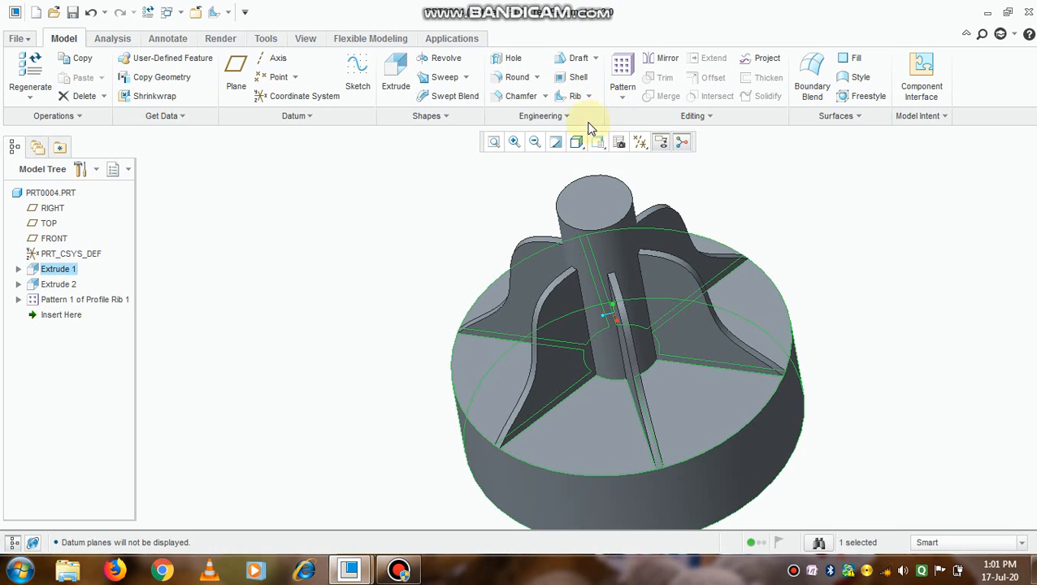
left_click(582, 143)
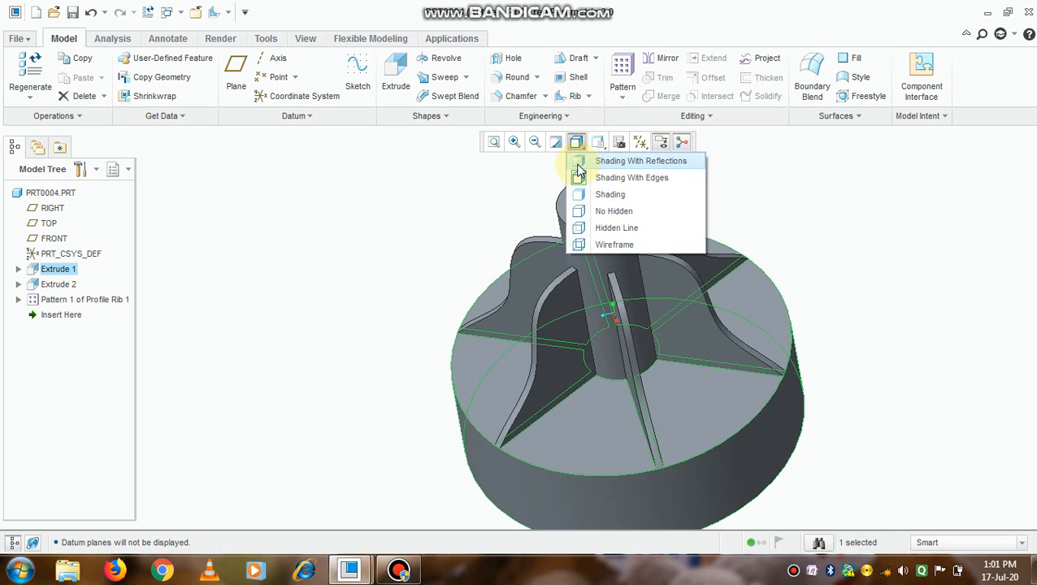
left_click(578, 162)
scroll(813, 252, "up", 5)
scroll(813, 253, "down", 5)
middle_click_drag(796, 324, 817, 277)
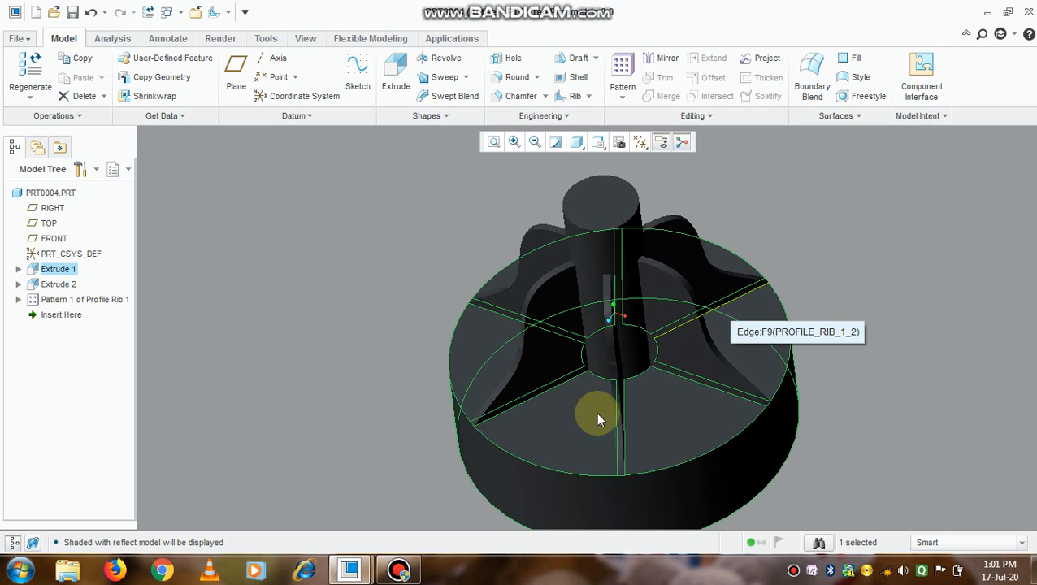
left_click(408, 576)
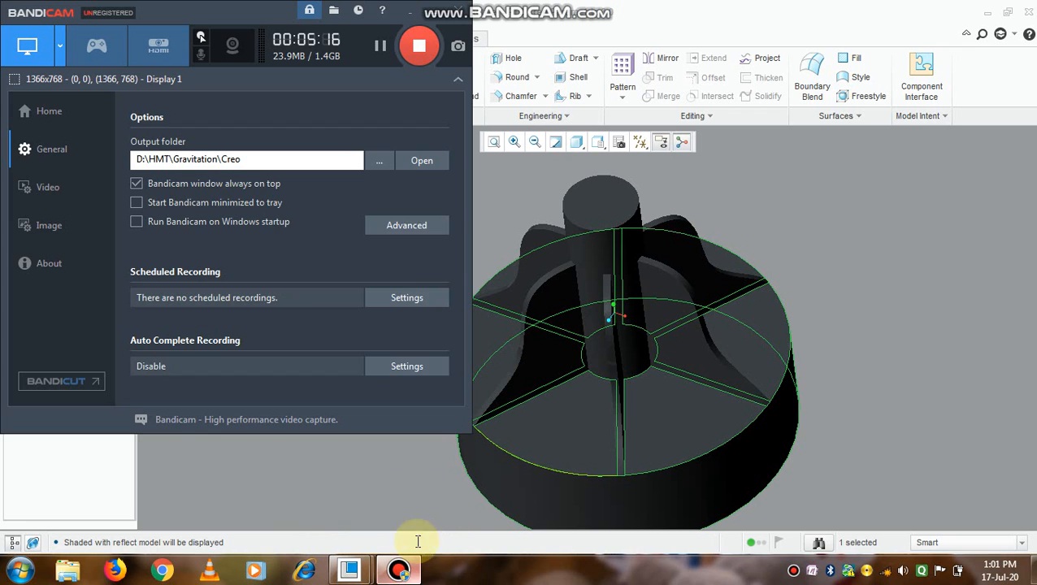